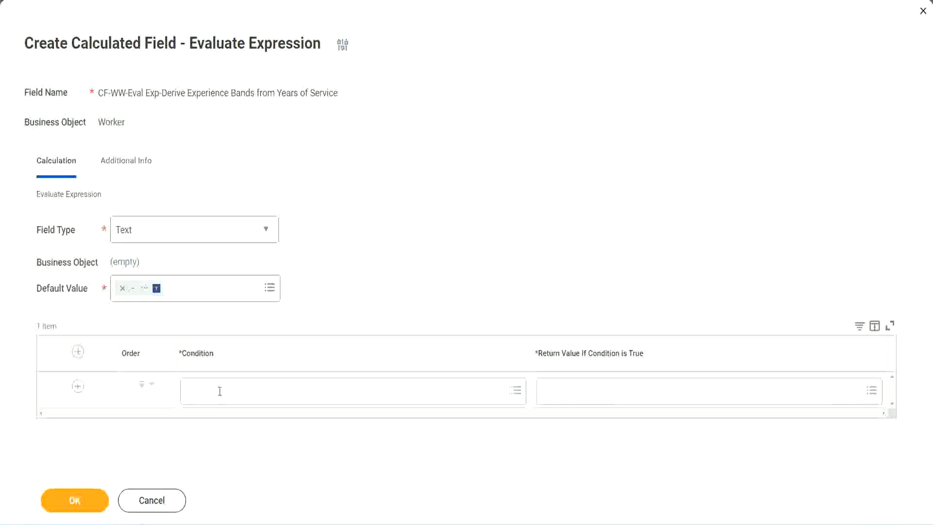
Copy the Field 1 name from the Notepad++ notes and set the first condition to CF-WW-TF-Length of Service between 0 and 7 years
{"action": "left_click", "coordinate": [220, 392]}
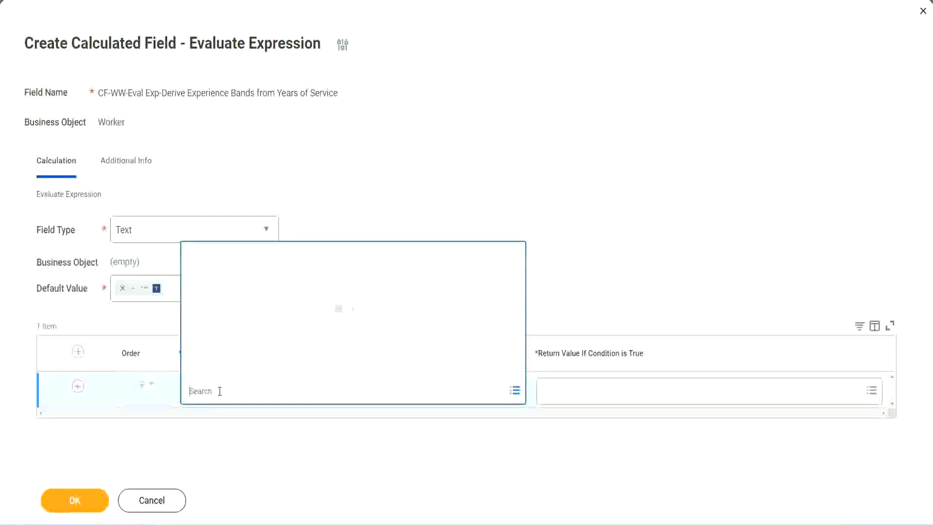
{"action": "left_click", "coordinate": [358, 221]}
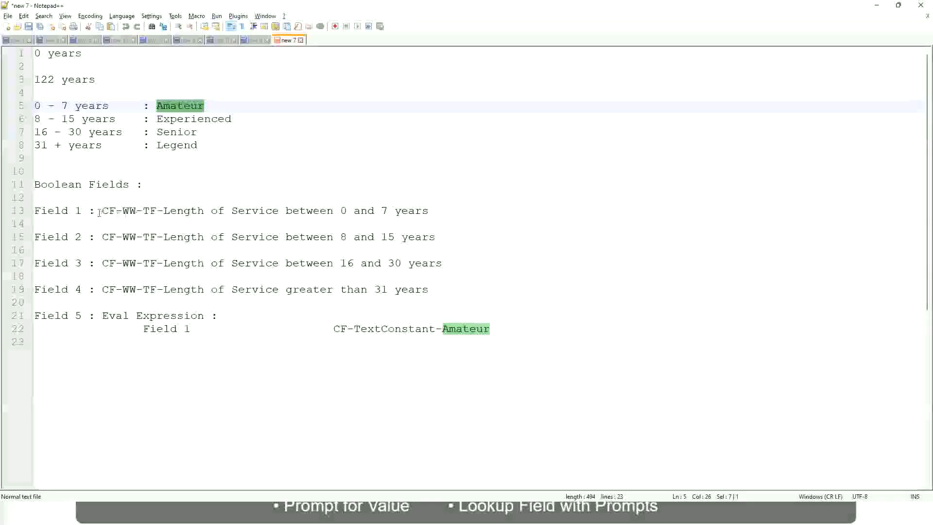
{"action": "left_click_drag", "start_coordinate": [105, 210], "coordinate": [430, 214]}
{"action": "key", "text": "ctrl+c"}
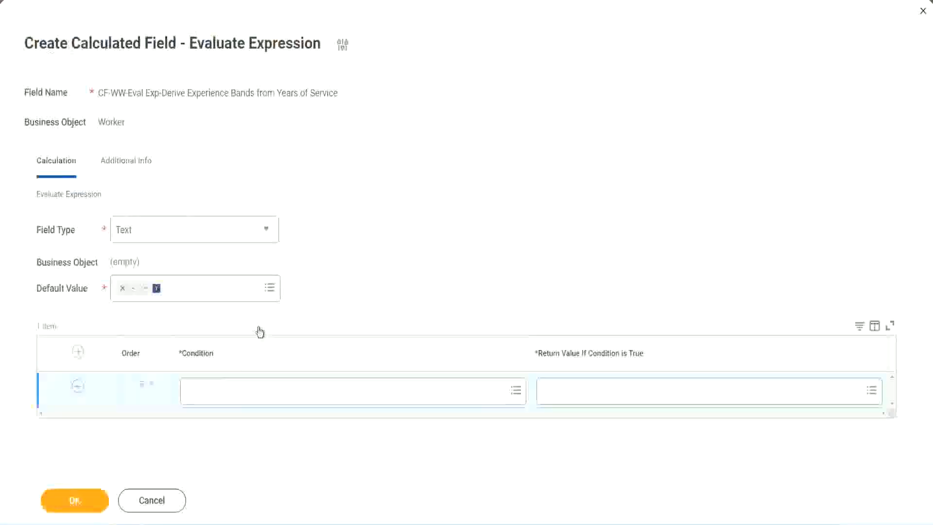
{"action": "left_click", "coordinate": [237, 395]}
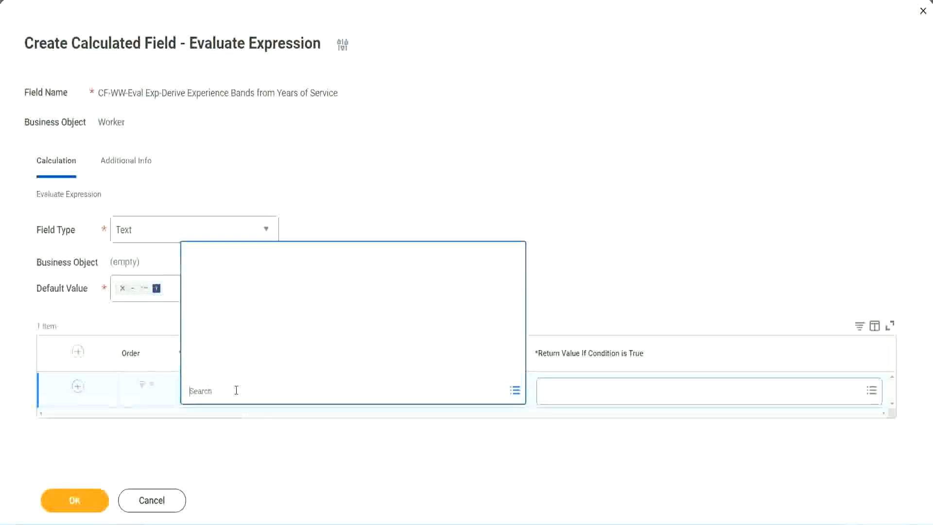
{"action": "key", "text": "ctrl+v"}
{"action": "key", "text": "Return"}
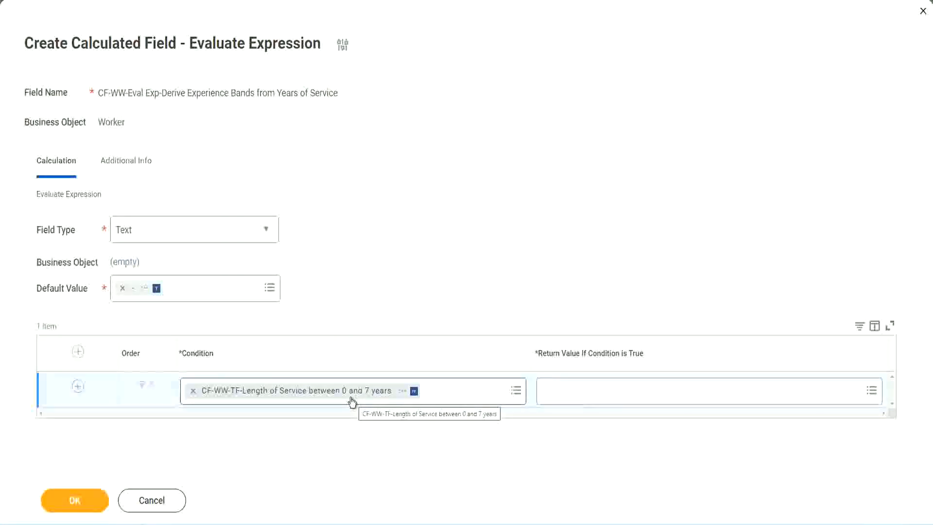
{"action": "left_click", "coordinate": [607, 398]}
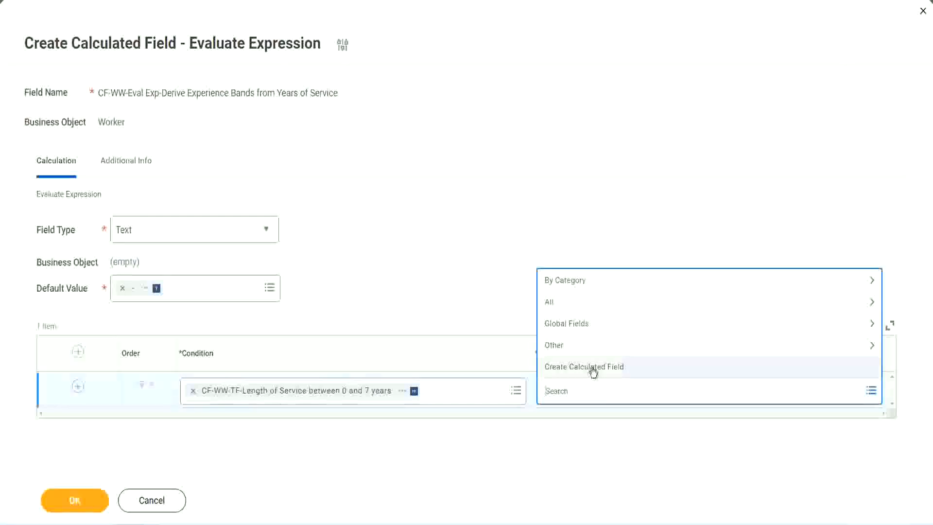
{"action": "left_click", "coordinate": [542, 243]}
{"action": "left_click", "coordinate": [563, 396]}
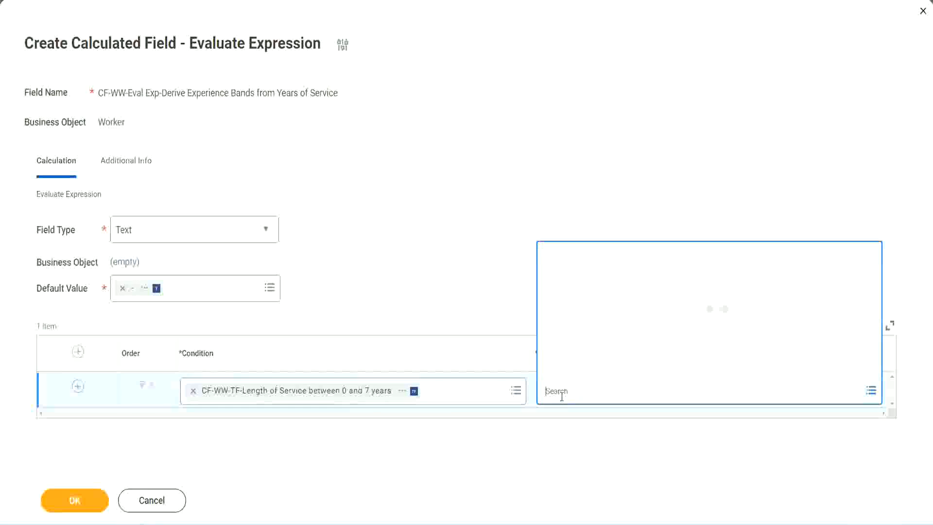
{"action": "type", "text": "Amaterue"}
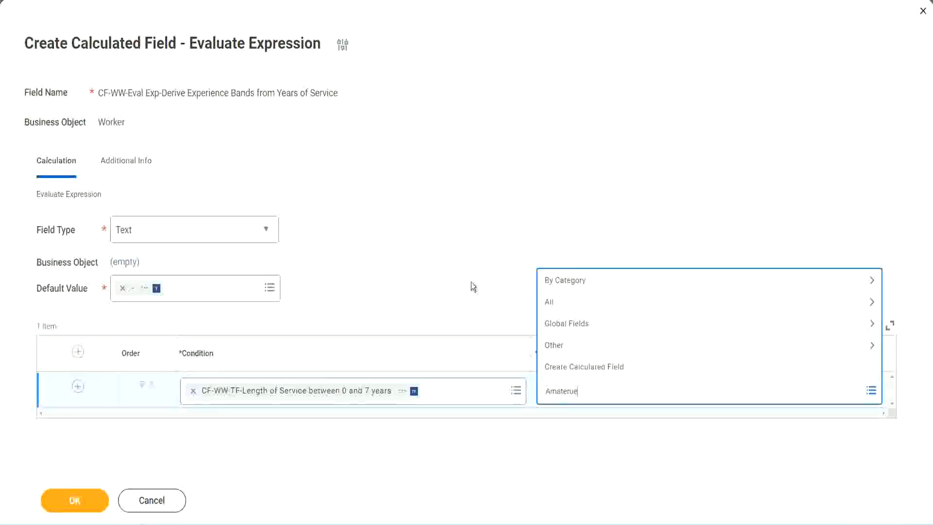
{"action": "left_click", "coordinate": [471, 282]}
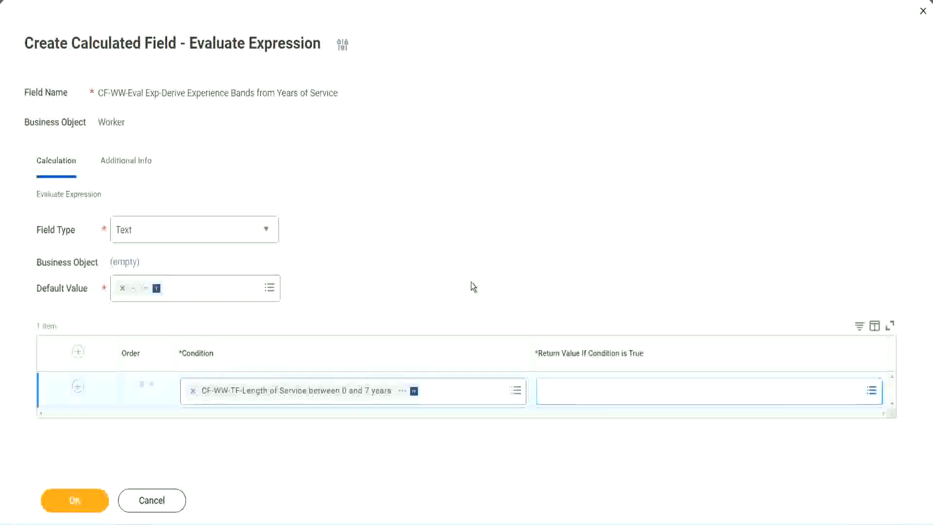
{"action": "left_click", "coordinate": [588, 400]}
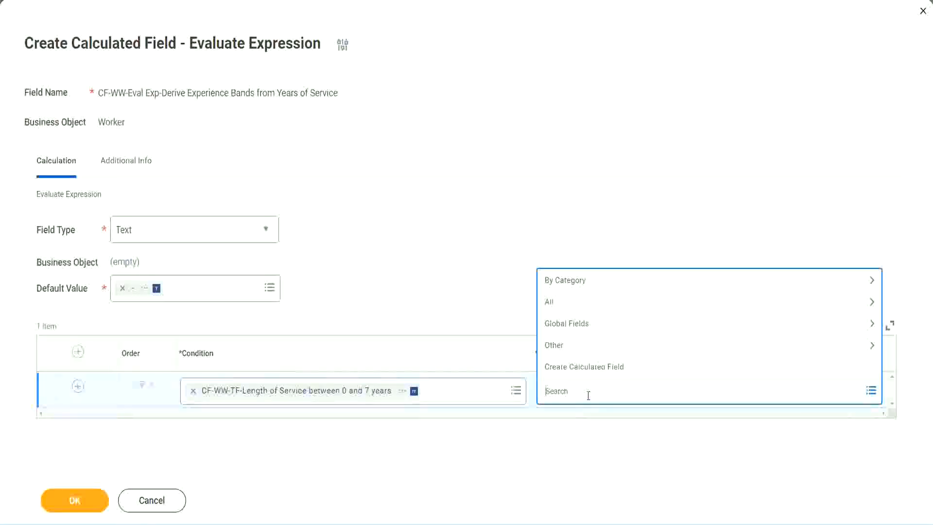
{"action": "left_click", "coordinate": [471, 287]}
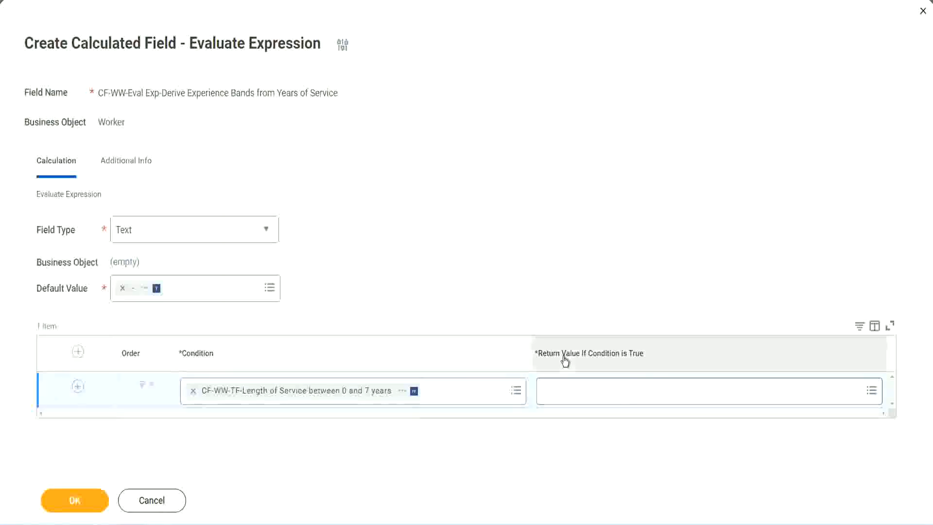
Start a new calculated field for the first row's return value and name it CF-WW-TC-Amateur
{"action": "left_click", "coordinate": [605, 394]}
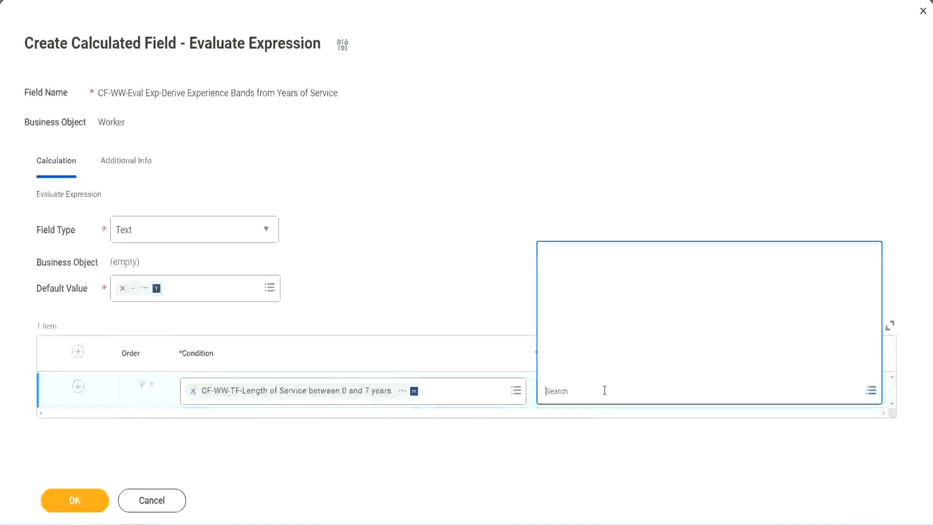
{"action": "left_click", "coordinate": [598, 368]}
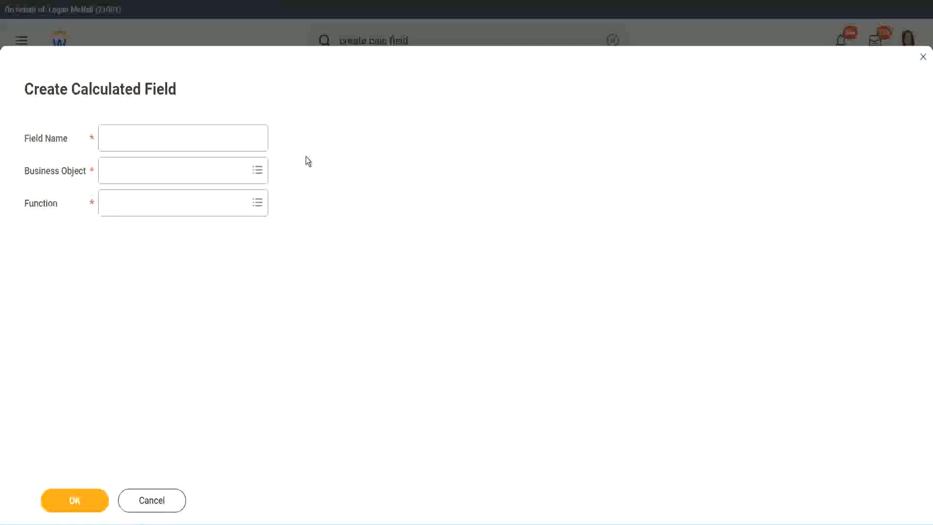
{"action": "left_click", "coordinate": [115, 139]}
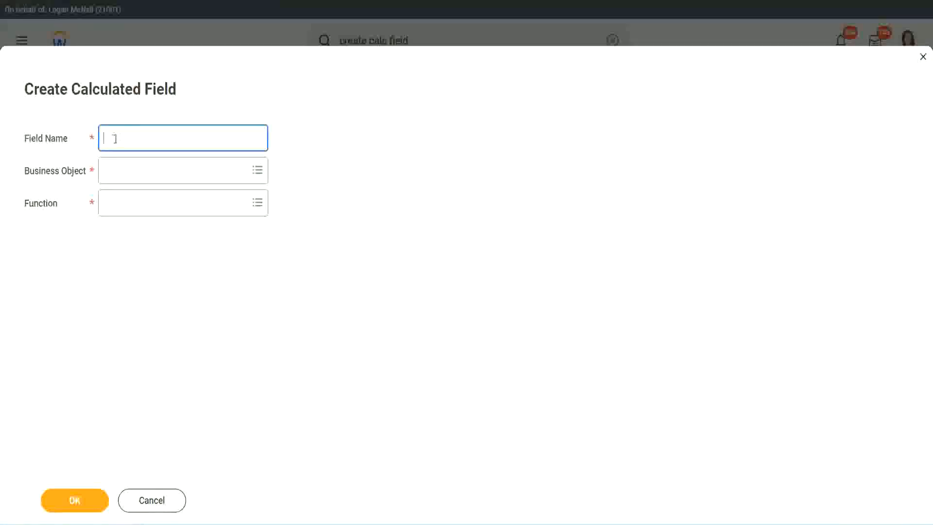
{"action": "type", "text": "CF-TC-Amateur"}
{"action": "left_click", "coordinate": [116, 138]}
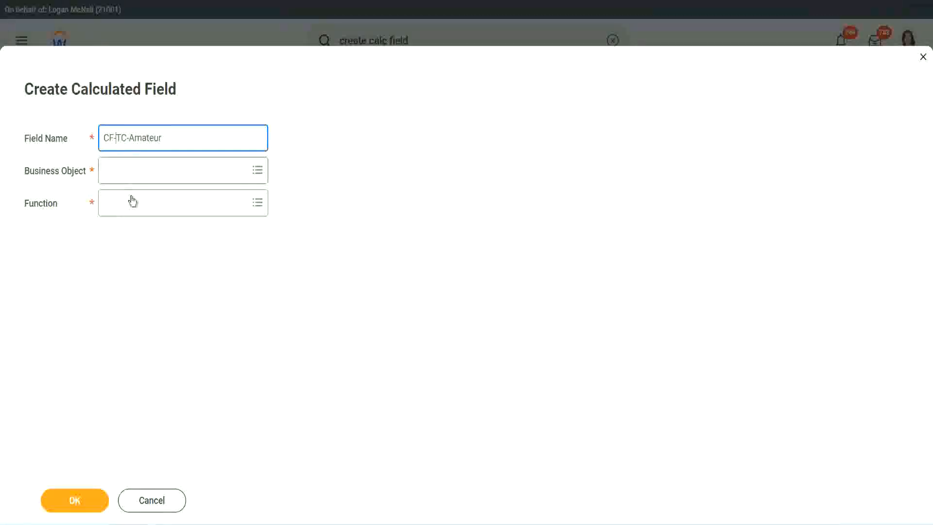
{"action": "type", "text": "WW-"}
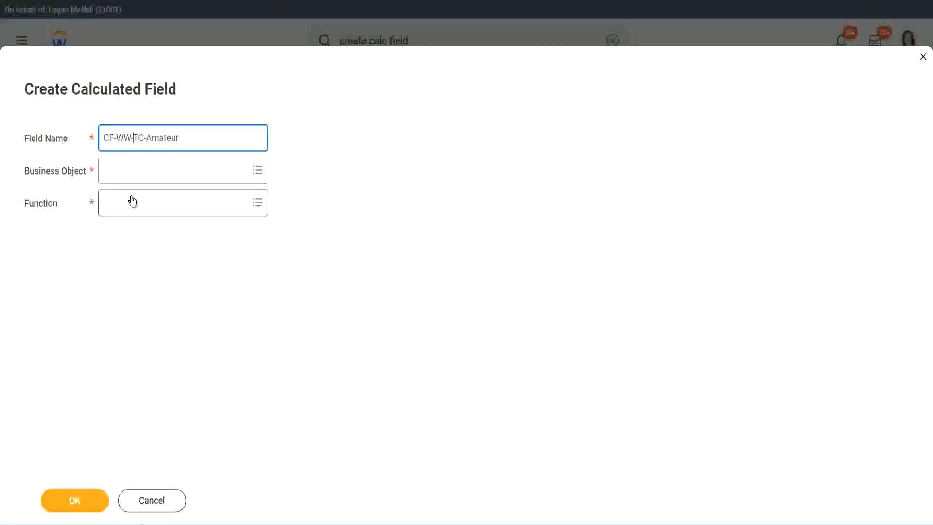
Set the new calculated field's business object to Global
{"action": "left_click", "coordinate": [133, 170]}
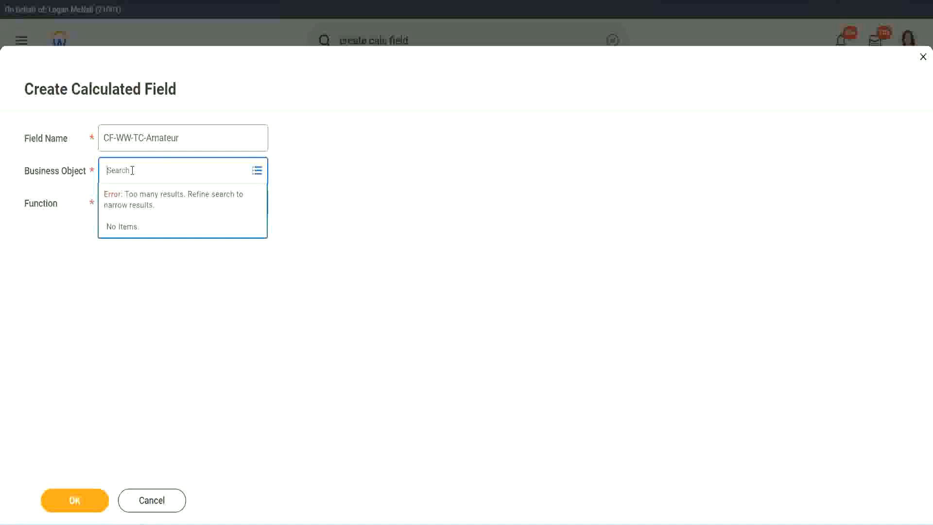
{"action": "type", "text": "worker"}
{"action": "key", "text": "BackSpace"}
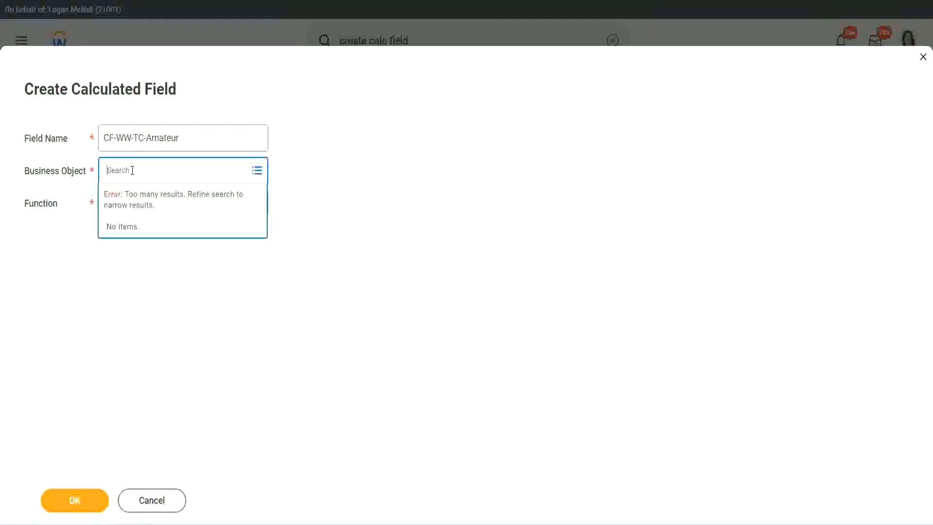
{"action": "type", "text": "global"}
{"action": "key", "text": "Return"}
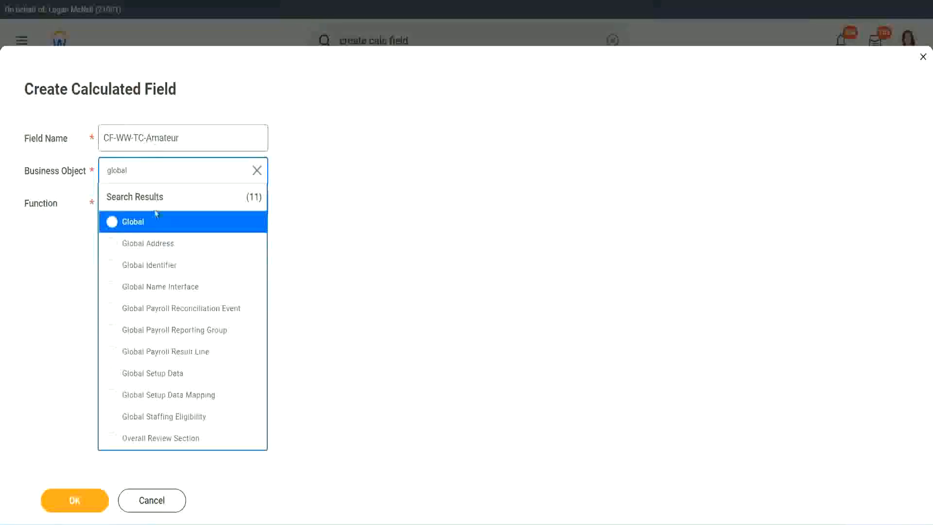
{"action": "left_click", "coordinate": [145, 229]}
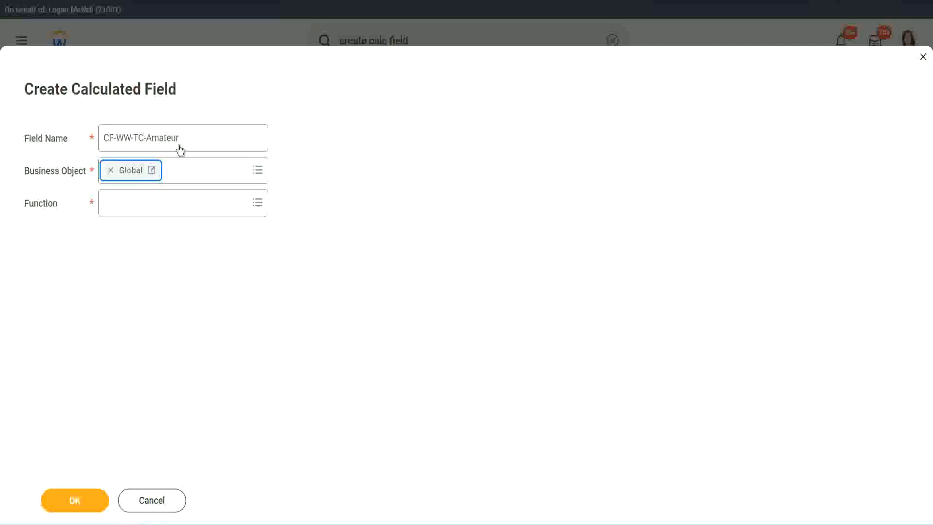
{"action": "triple_click", "coordinate": [241, 132]}
{"action": "left_click", "coordinate": [203, 141]}
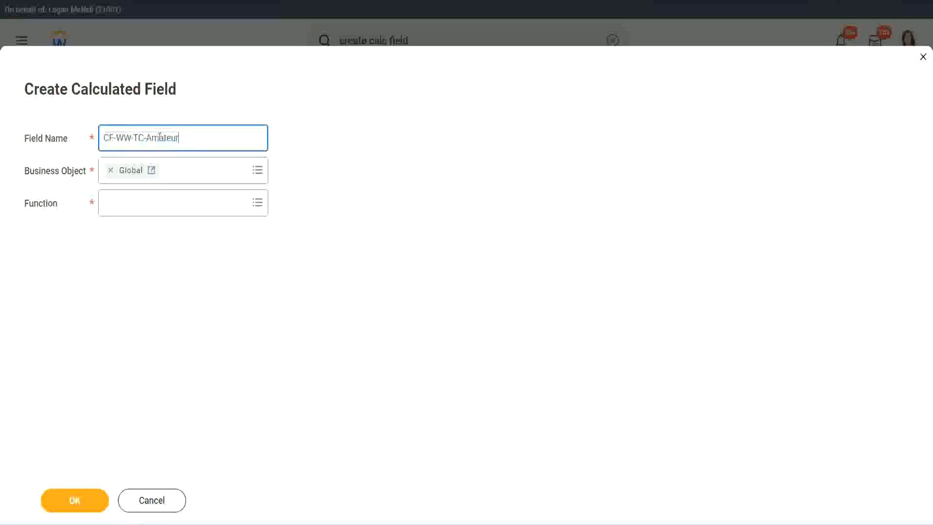
{"action": "double_click", "coordinate": [160, 137]}
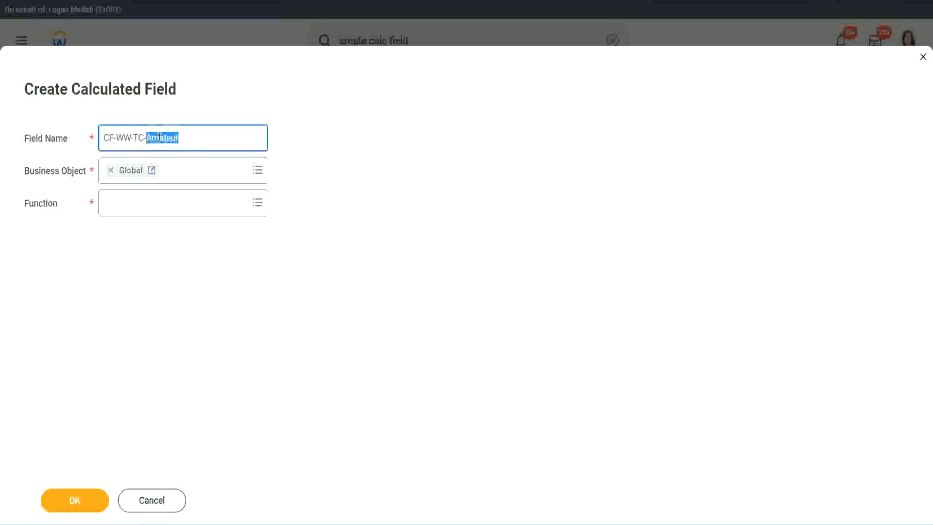
{"action": "left_click", "coordinate": [193, 135]}
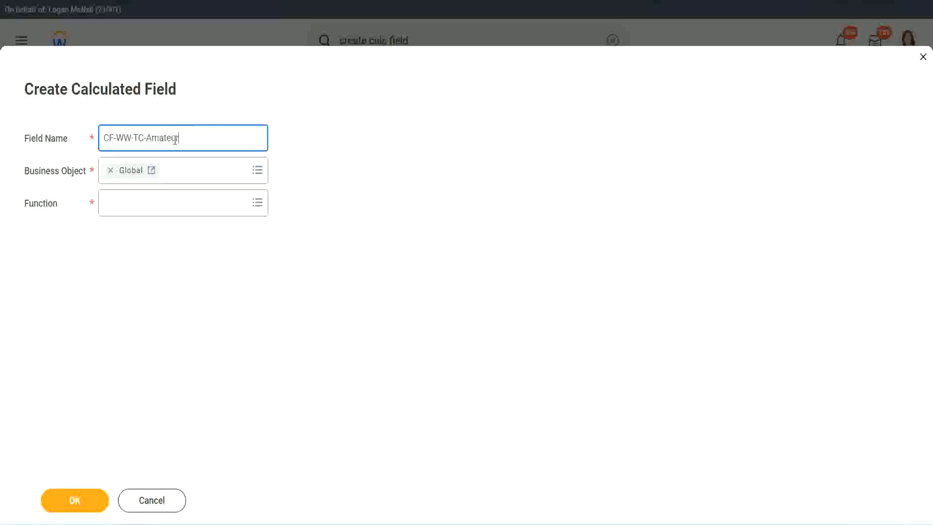
{"action": "double_click", "coordinate": [175, 140]}
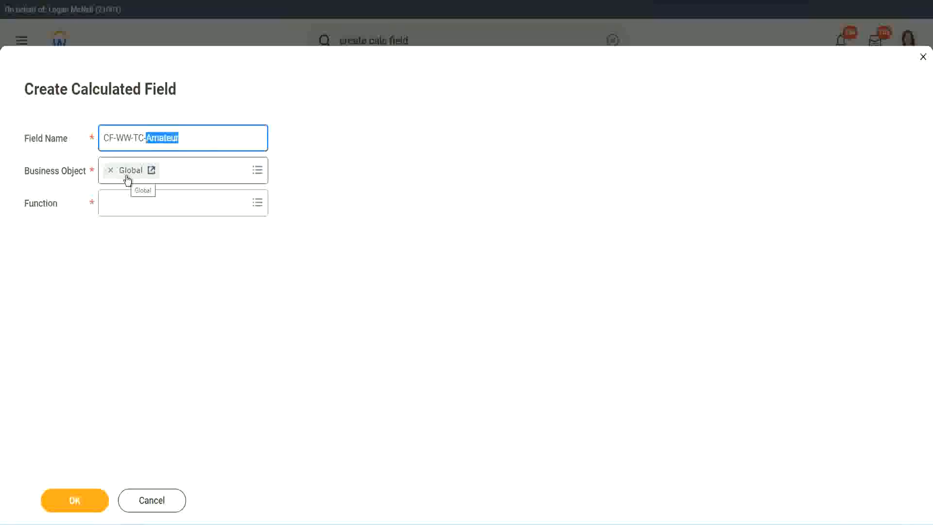
Set the new calculated field's function to Text Constant and continue to its calculation settings
{"action": "left_click", "coordinate": [130, 202]}
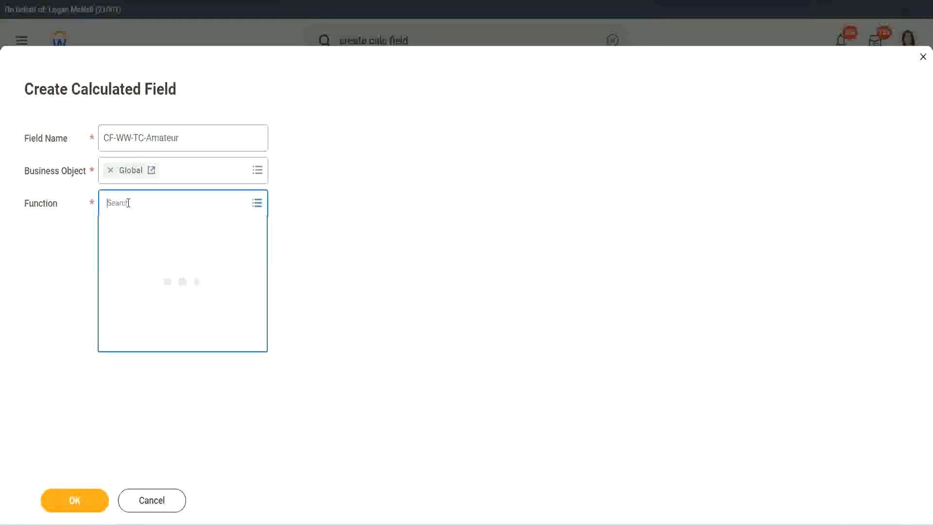
{"action": "type", "text": "text const"}
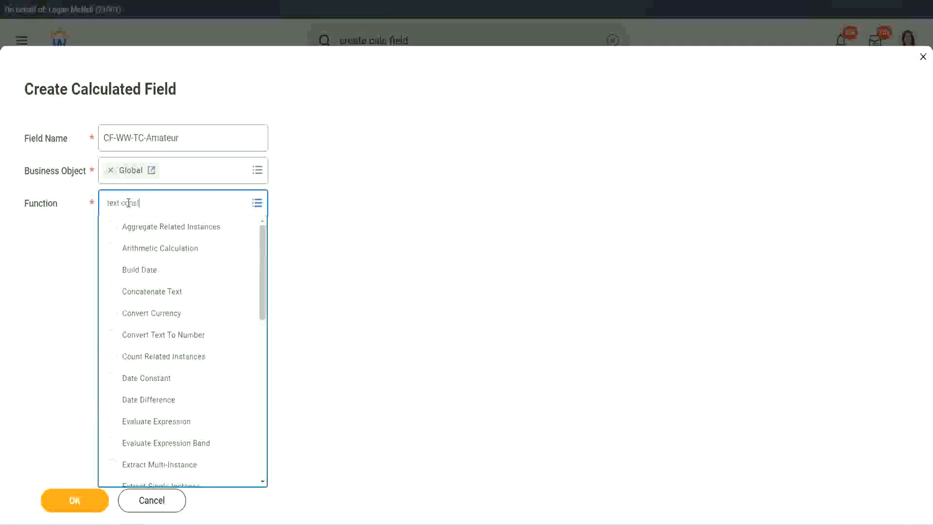
{"action": "key", "text": "Return"}
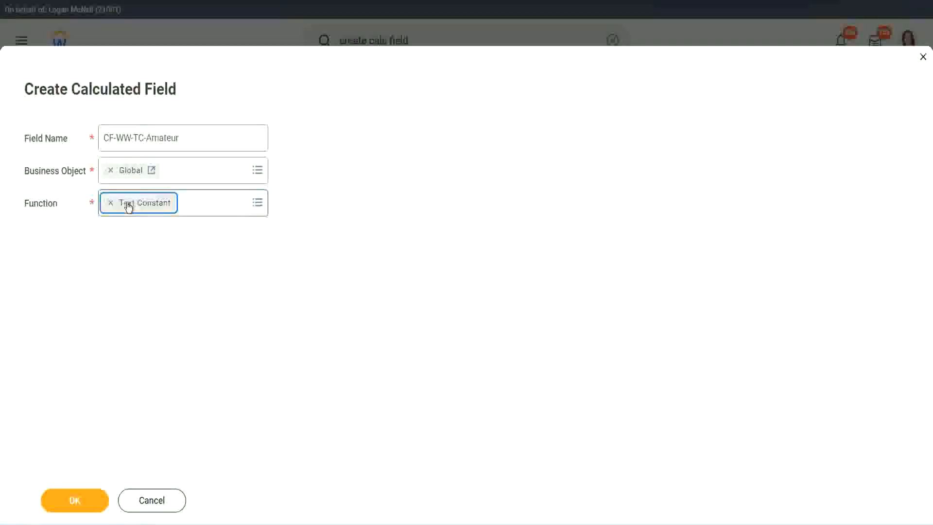
{"action": "left_click", "coordinate": [78, 505]}
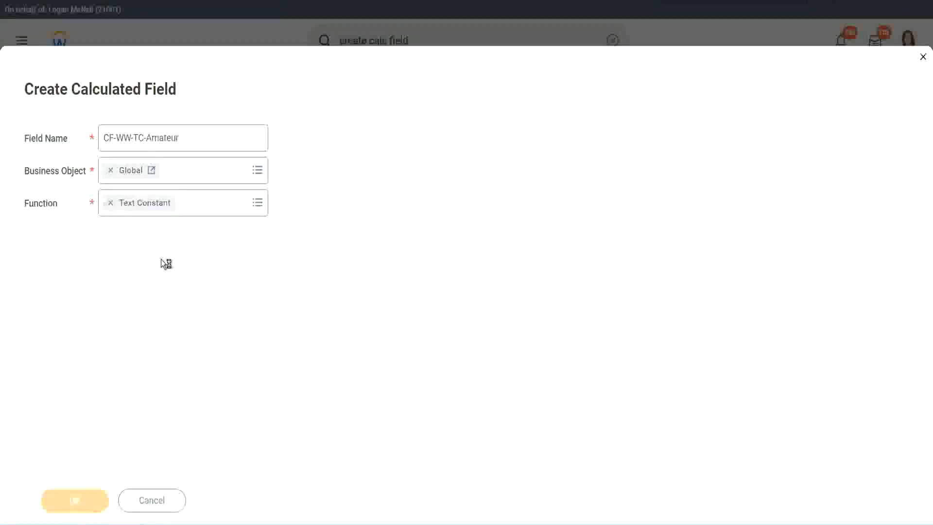
Set the text constant to Amateur and create the field as the first condition's return value
{"action": "left_click", "coordinate": [155, 275]}
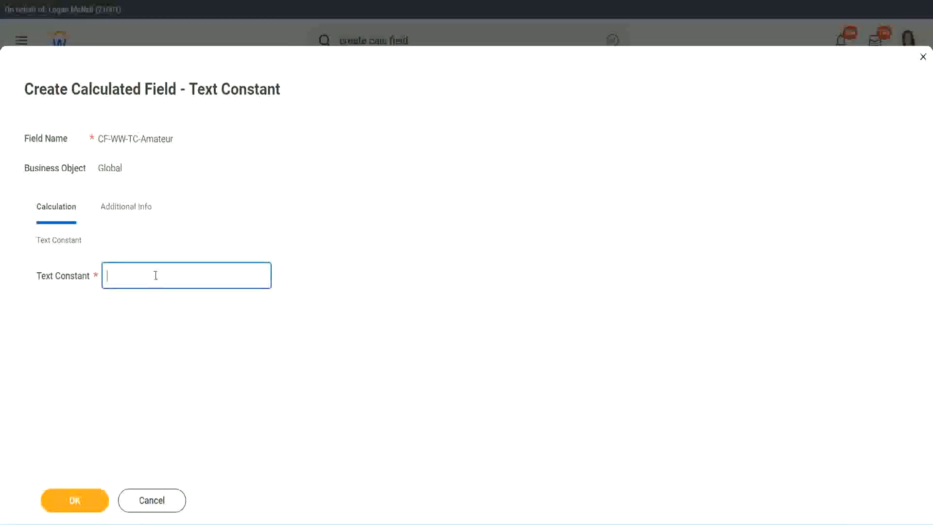
{"action": "type", "text": "Amateur"}
{"action": "left_click", "coordinate": [75, 500]}
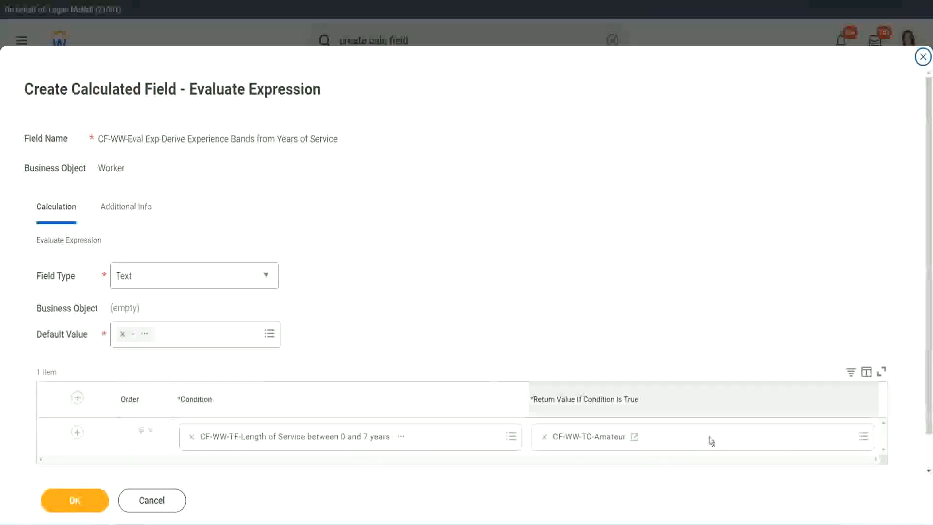
Copy the text of the CF-WW-TC-Amateur return value and add two empty rows to the condition table
{"action": "right_click", "coordinate": [579, 437]}
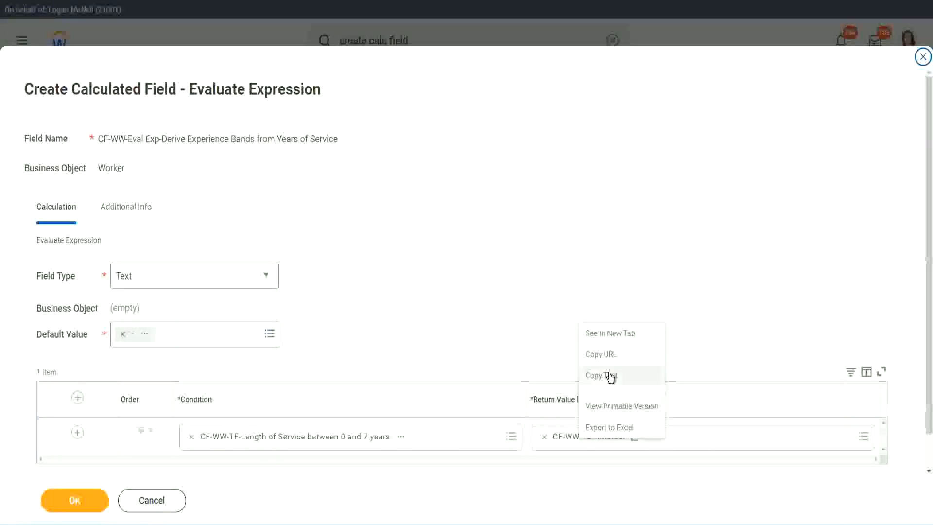
{"action": "left_click", "coordinate": [610, 376]}
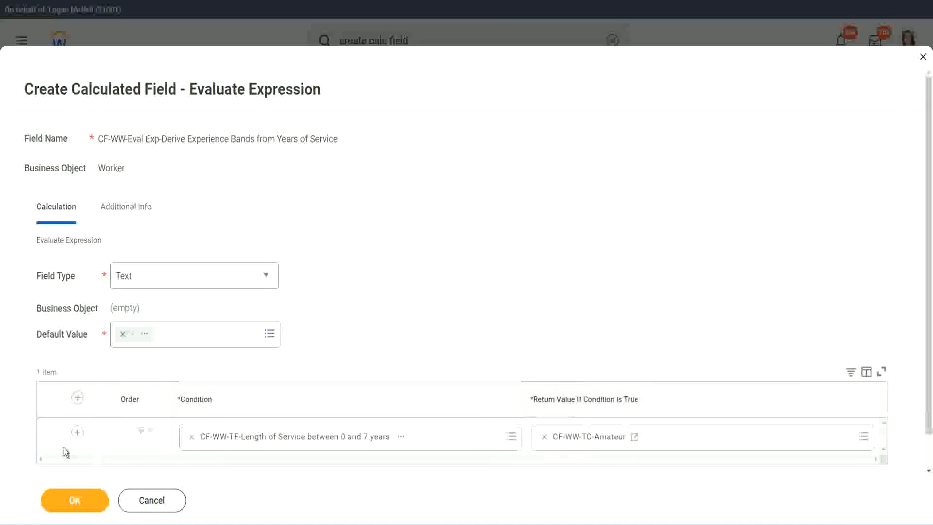
{"action": "left_click", "coordinate": [77, 432]}
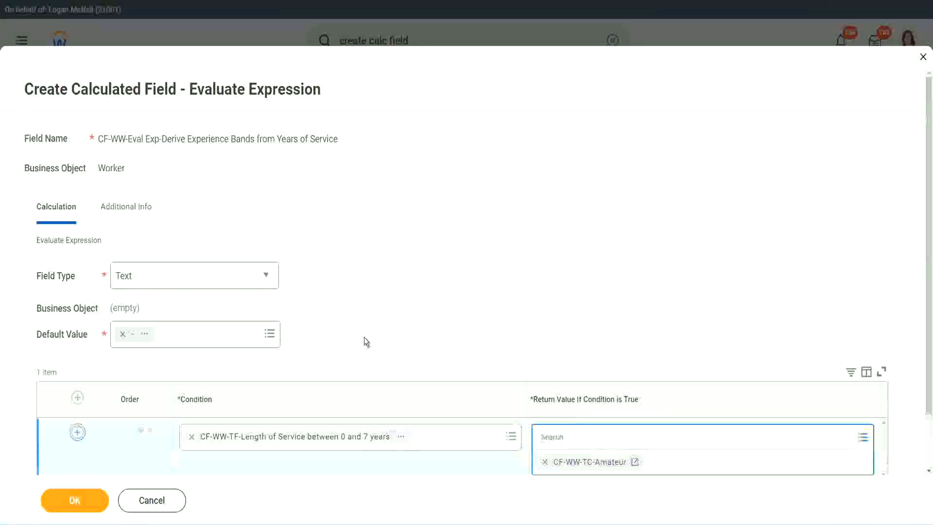
{"action": "scroll", "coordinate": [364, 338], "scroll_direction": "down", "scroll_amount": 2}
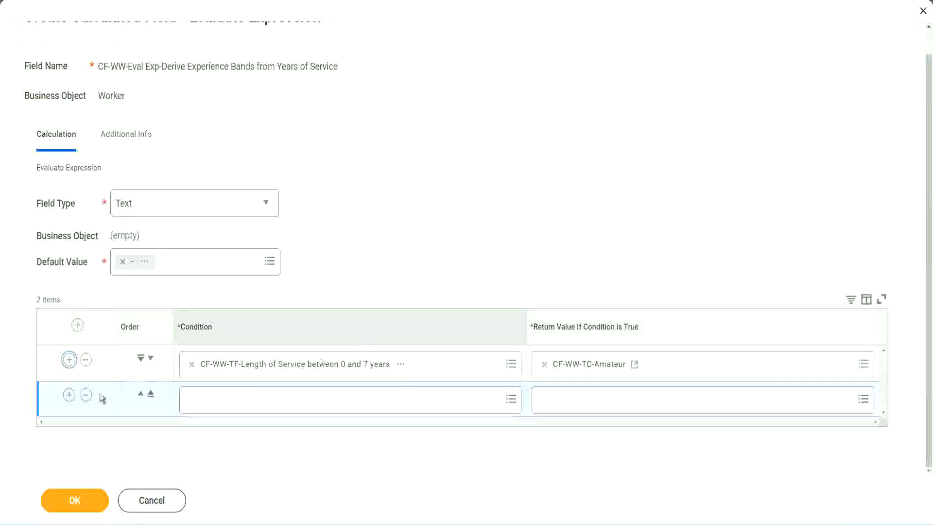
{"action": "left_click", "coordinate": [71, 397]}
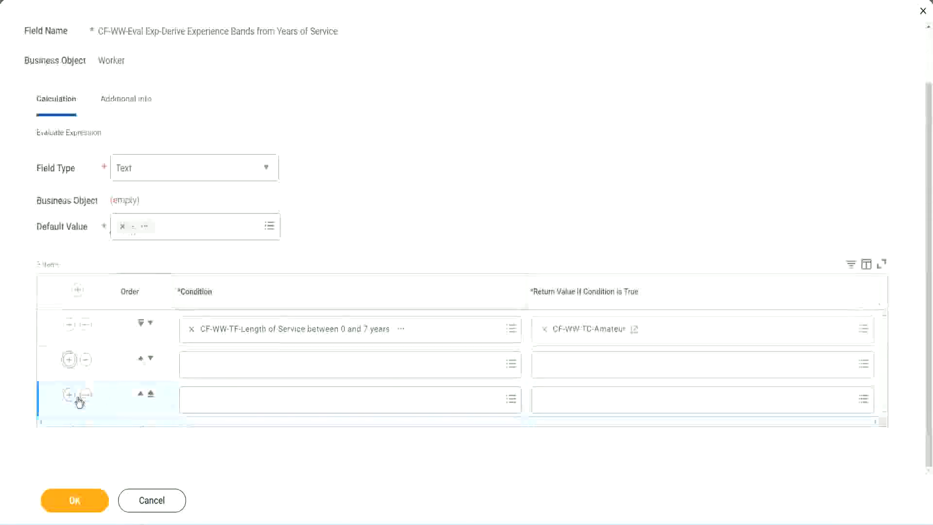
Set the second row's condition to CF-WW-TF-Length of Service between 8 and 15 years
{"action": "left_click", "coordinate": [229, 371]}
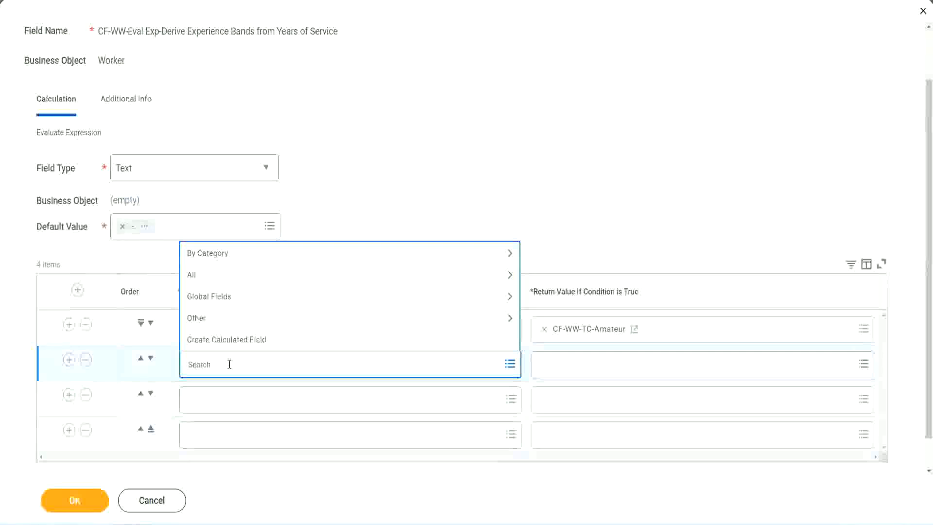
{"action": "type", "text": "cf-ww"}
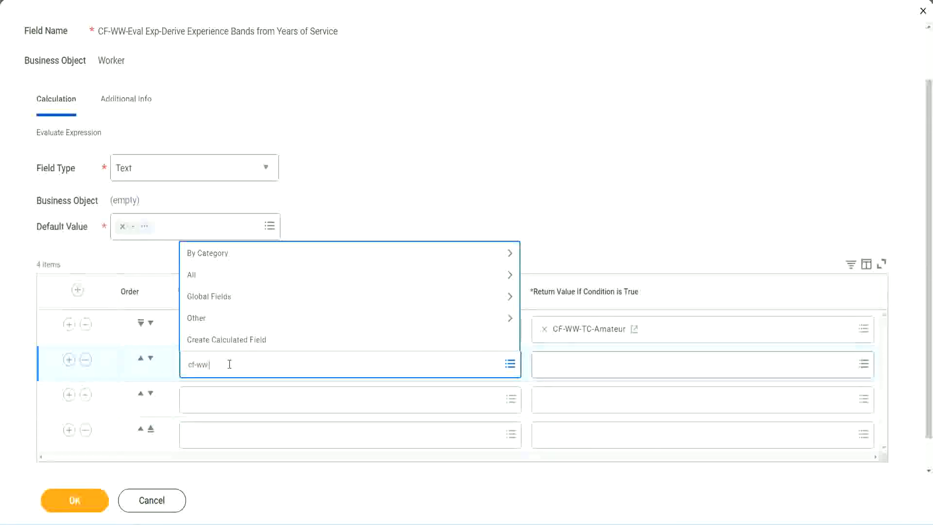
{"action": "type", "text": "-tc"}
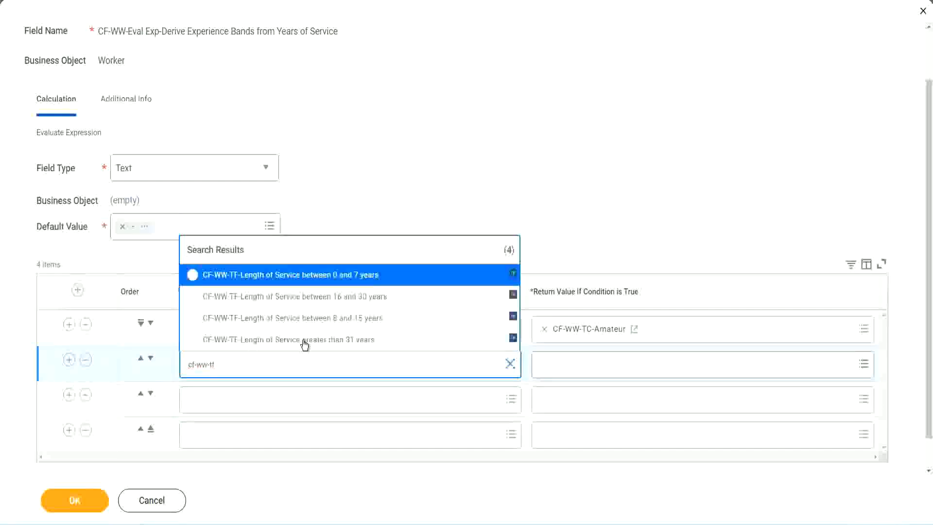
{"action": "left_click", "coordinate": [361, 321]}
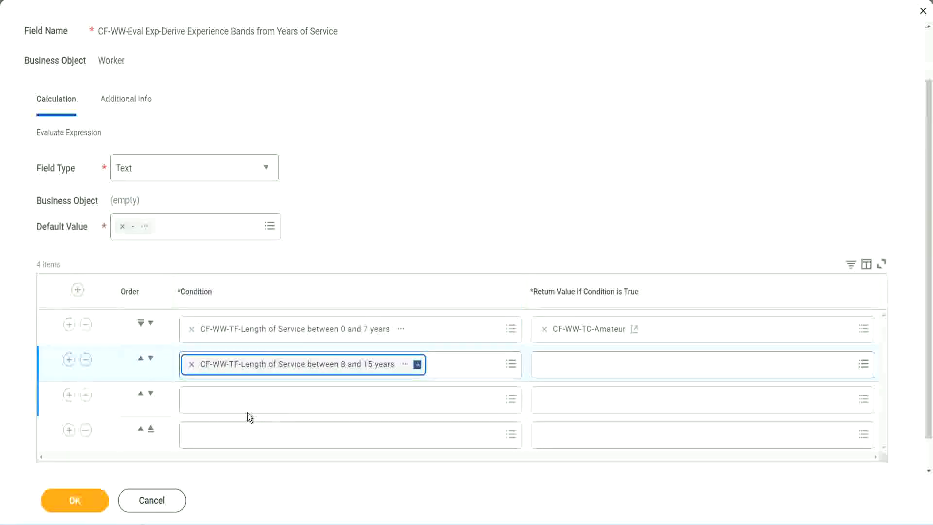
Set the third row's condition to CF-WW-TF-Length of Service between 16 and 30 years
{"action": "left_click", "coordinate": [236, 398]}
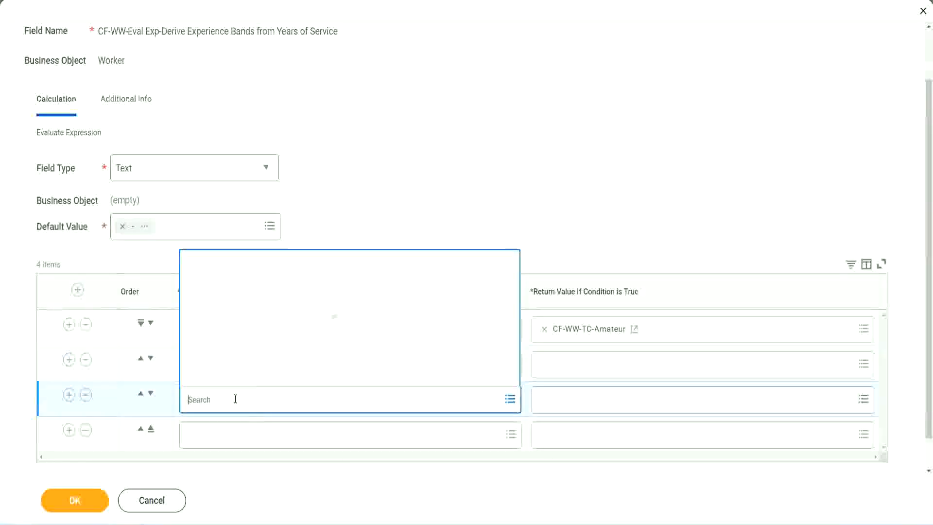
{"action": "type", "text": "cf-ww"}
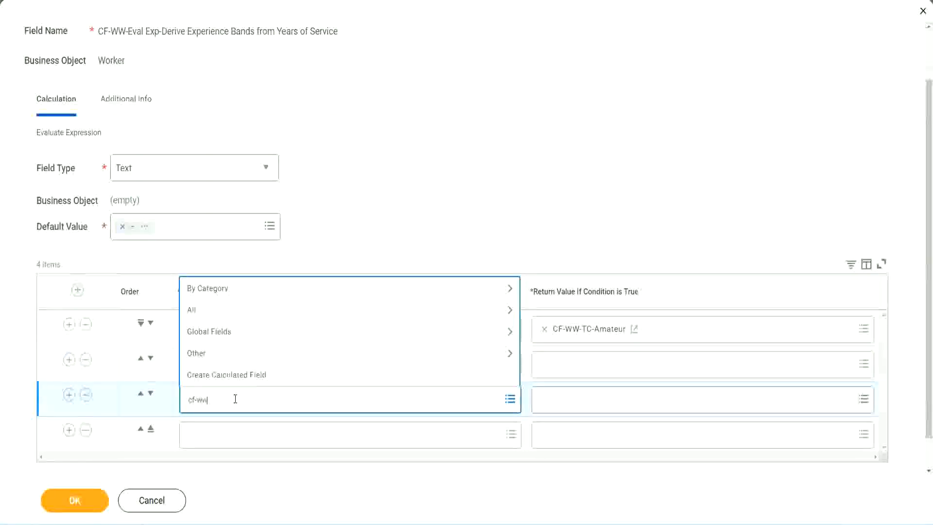
{"action": "type", "text": "-tf"}
{"action": "key", "text": "Return"}
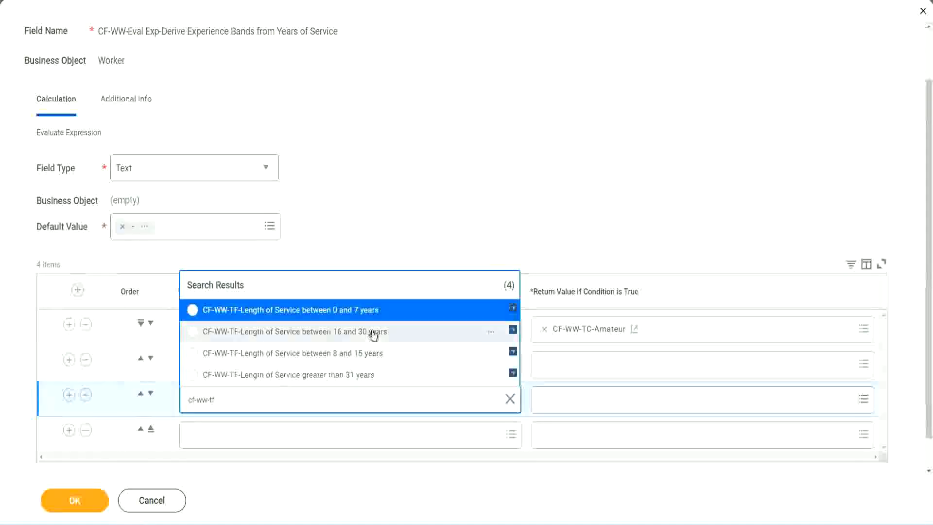
{"action": "left_click", "coordinate": [374, 336]}
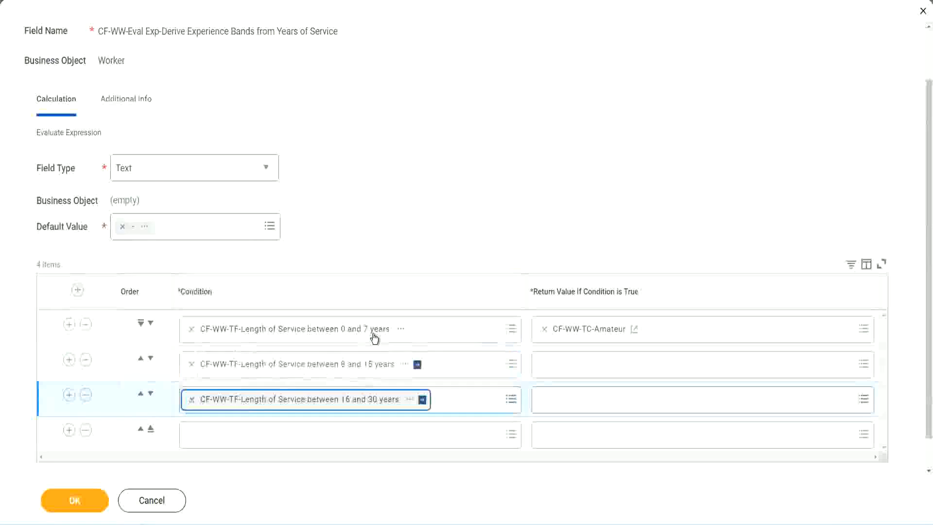
Set the fourth row's condition to CF-WW-TF-Length of Service greater than 31 years
{"action": "left_click", "coordinate": [220, 437]}
{"action": "type", "text": "c"}
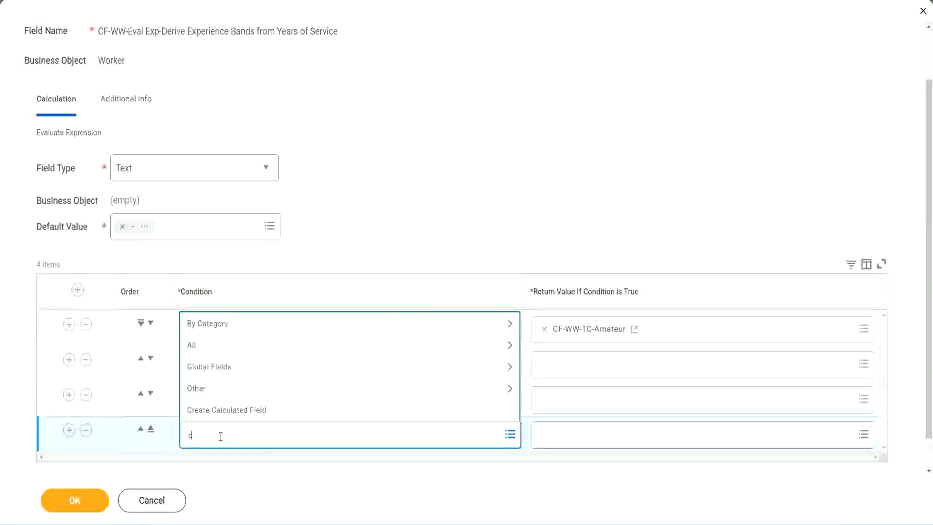
{"action": "type", "text": "f-ww"}
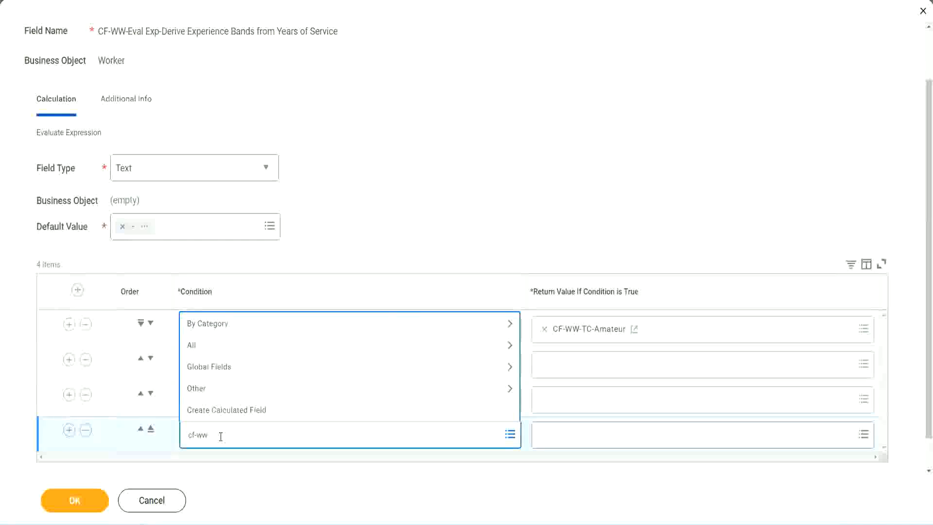
{"action": "type", "text": " tf 31"}
{"action": "key", "text": "Return"}
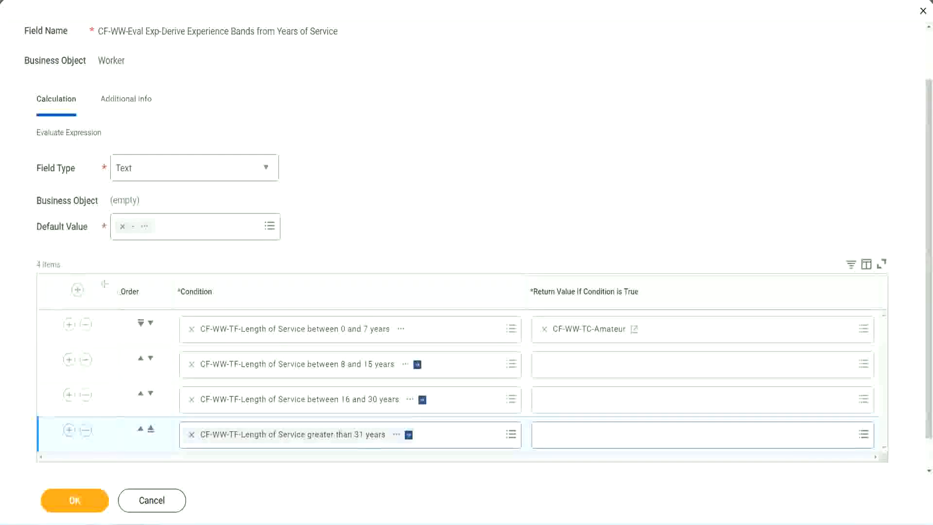
Swap the first two condition rows and restore their order, copying the text of the CF-WW-TC-Amateur return value in between
{"action": "left_click_drag", "start_coordinate": [105, 284], "coordinate": [104, 384]}
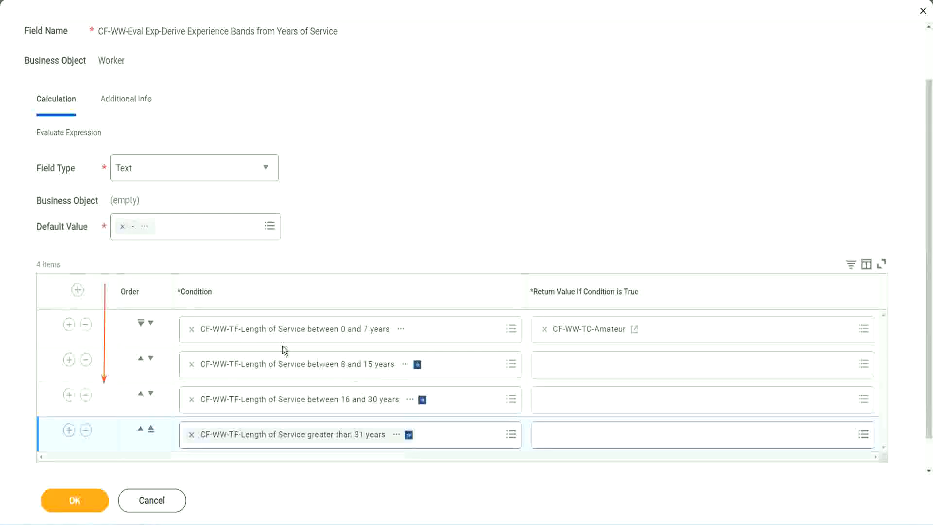
{"action": "left_click", "coordinate": [141, 361]}
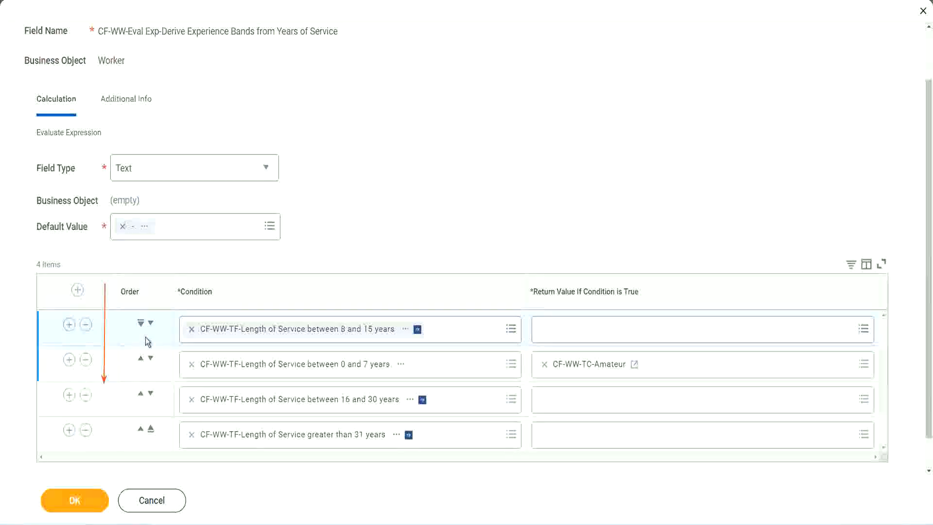
{"action": "left_click", "coordinate": [150, 323]}
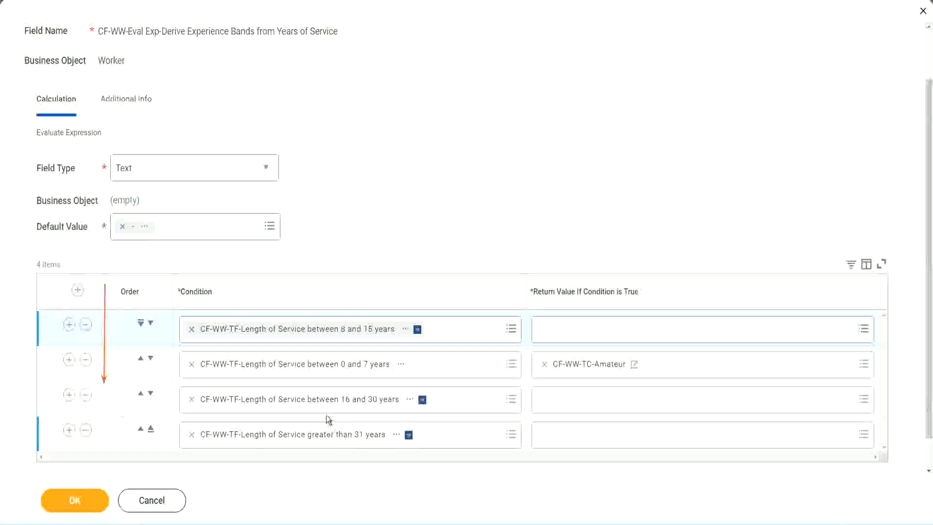
{"action": "right_click", "coordinate": [592, 372]}
{"action": "left_click", "coordinate": [613, 420]}
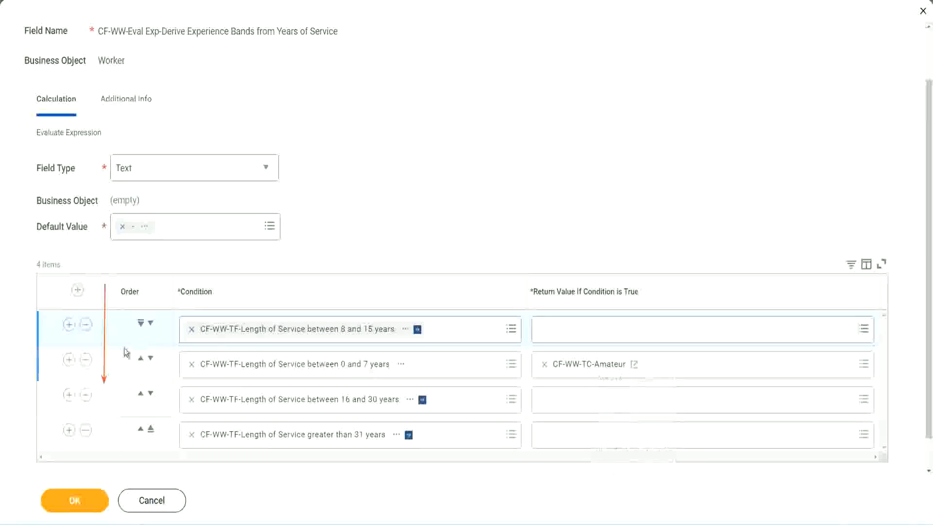
{"action": "left_click", "coordinate": [151, 323]}
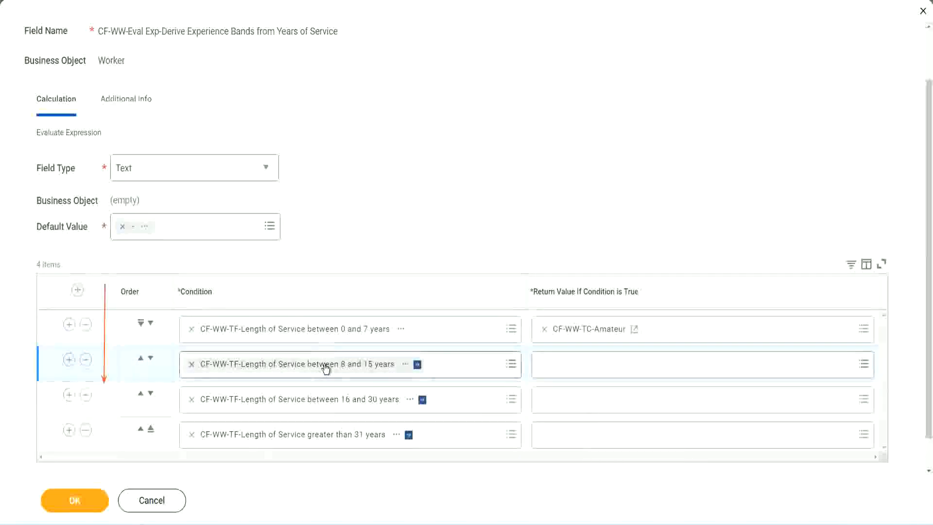
For the 8 to 15 years return value, start a Global Text Constant calculated field named CF-WW-TC-Experienced
{"action": "left_click", "coordinate": [548, 366]}
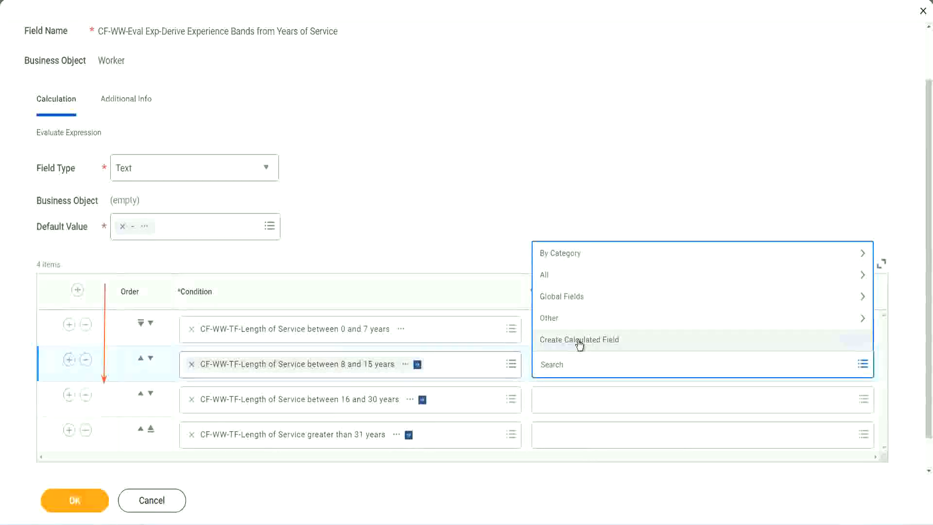
{"action": "left_click", "coordinate": [579, 341]}
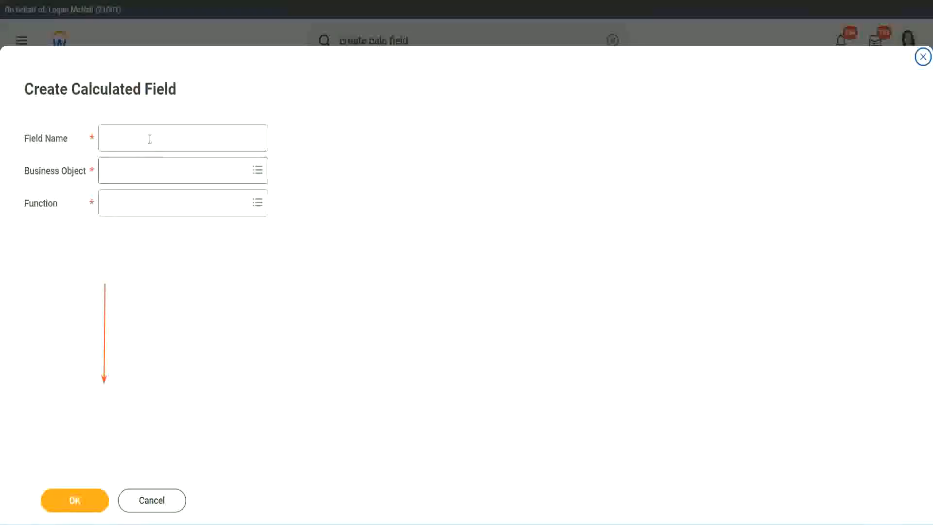
{"action": "left_click", "coordinate": [148, 138]}
{"action": "key", "text": "ctrl+v"}
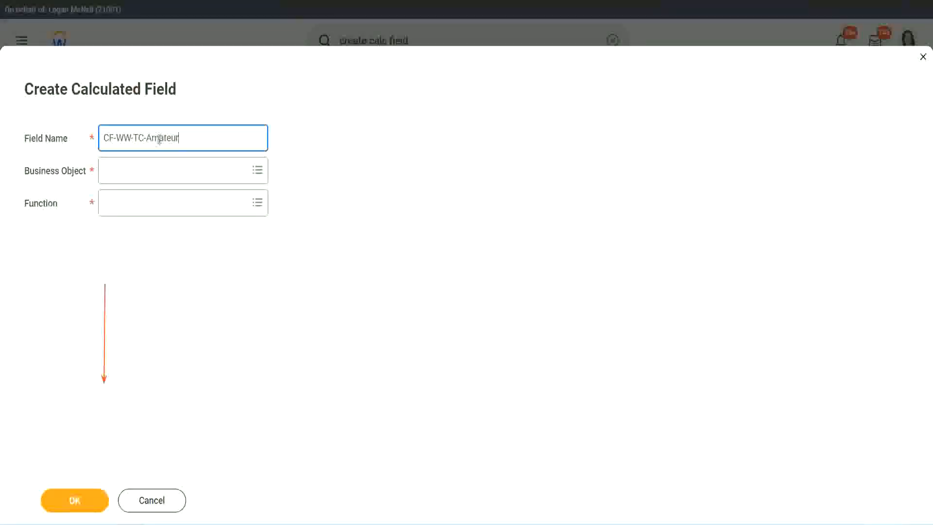
{"action": "double_click", "coordinate": [160, 139]}
{"action": "type", "text": "Expe"}
{"action": "type", "text": "rienced"}
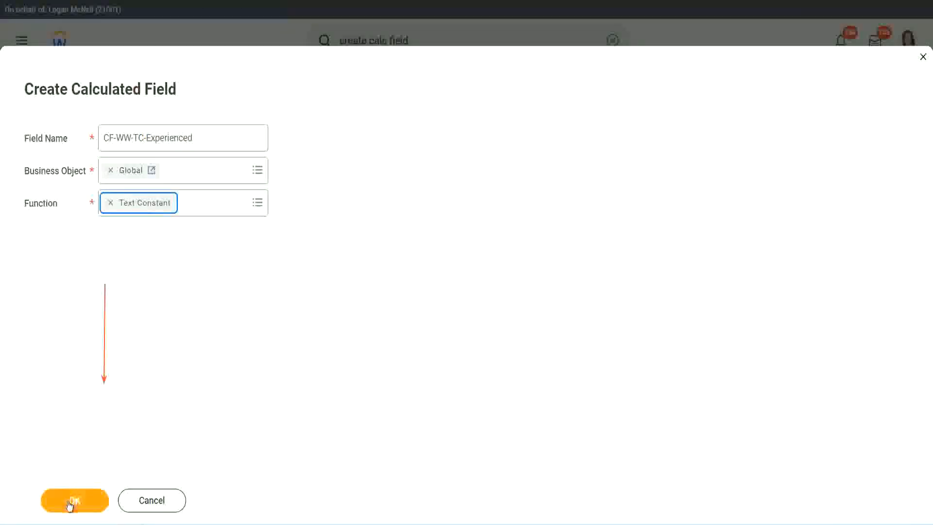
Set the text constant to Experienced and create the field as the second condition's return value
{"action": "left_click", "coordinate": [73, 501]}
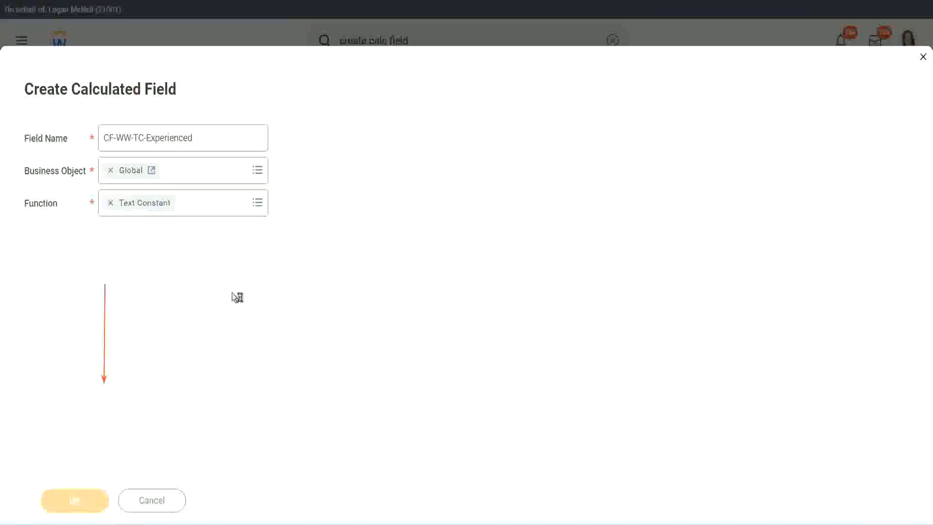
{"action": "left_click", "coordinate": [144, 275]}
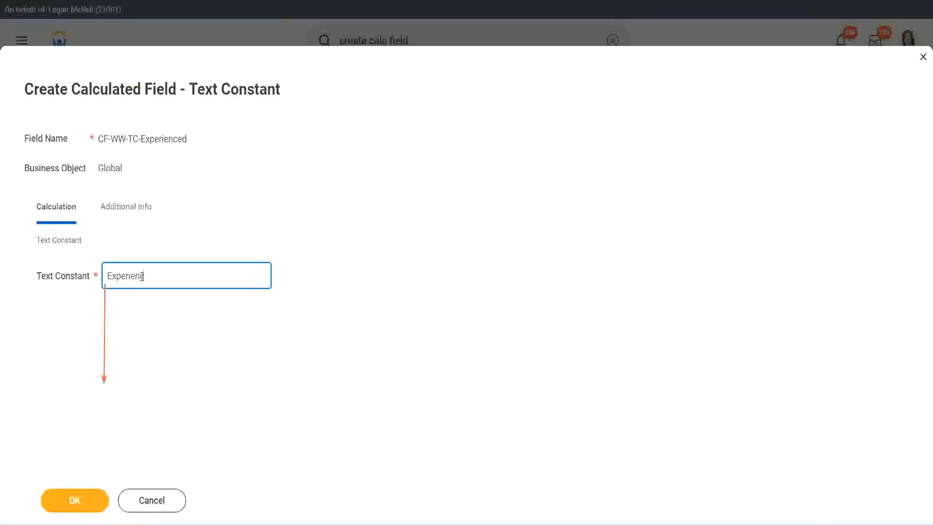
{"action": "left_click", "coordinate": [77, 499]}
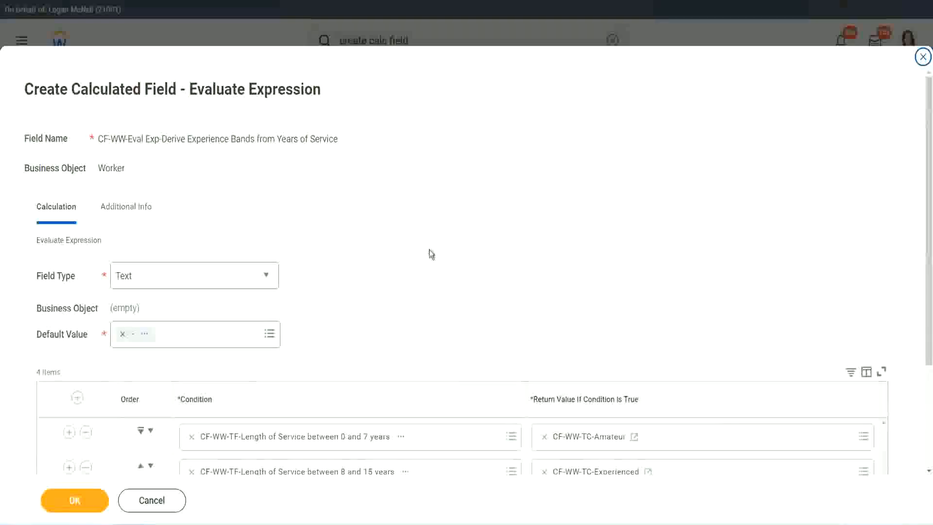
Start a new calculated field for the 16 to 30 years return value and paste CF-WW-TC-Amateur as its name
{"action": "scroll", "coordinate": [430, 250], "scroll_direction": "down", "scroll_amount": 2}
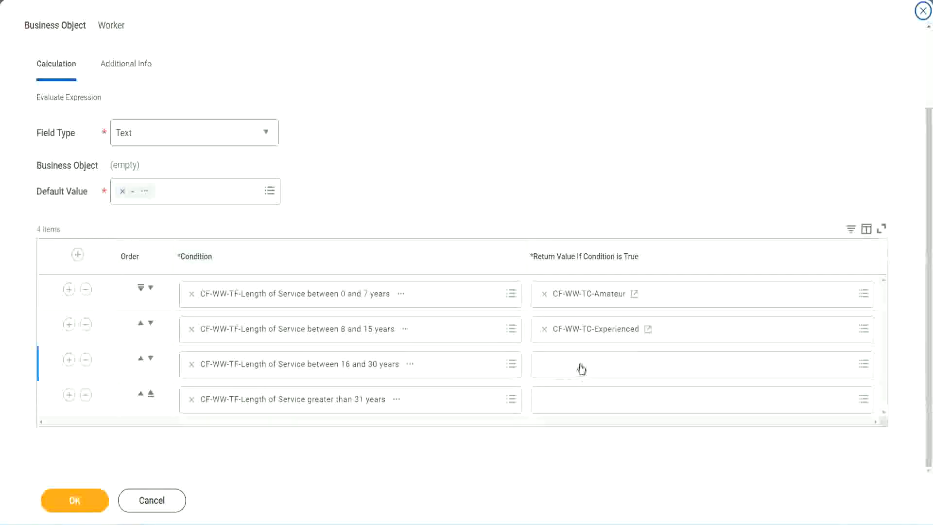
{"action": "left_click", "coordinate": [581, 363]}
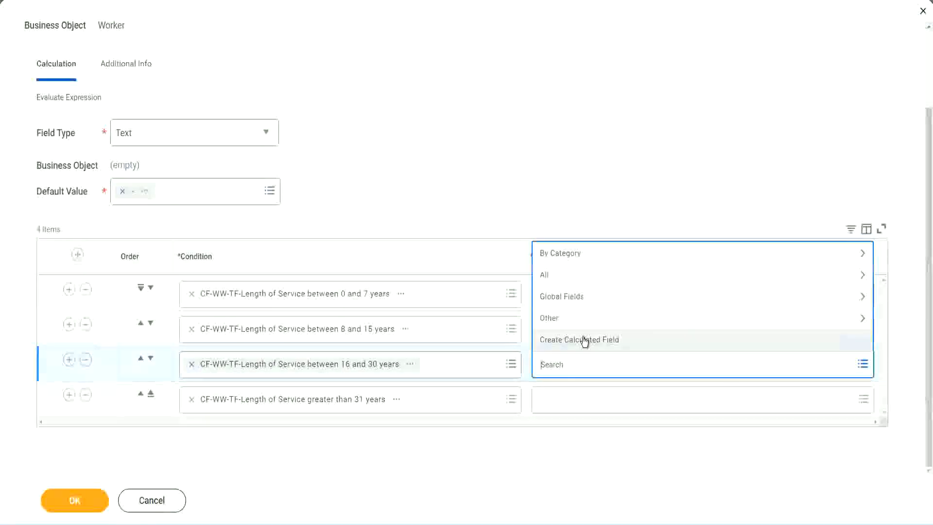
{"action": "left_click", "coordinate": [585, 341]}
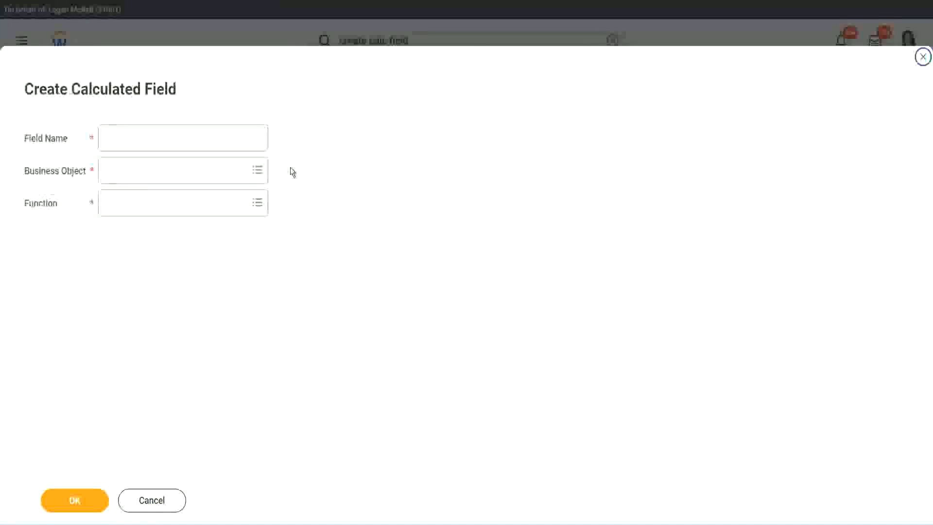
{"action": "left_click", "coordinate": [197, 137]}
{"action": "key", "text": "ctrl+v"}
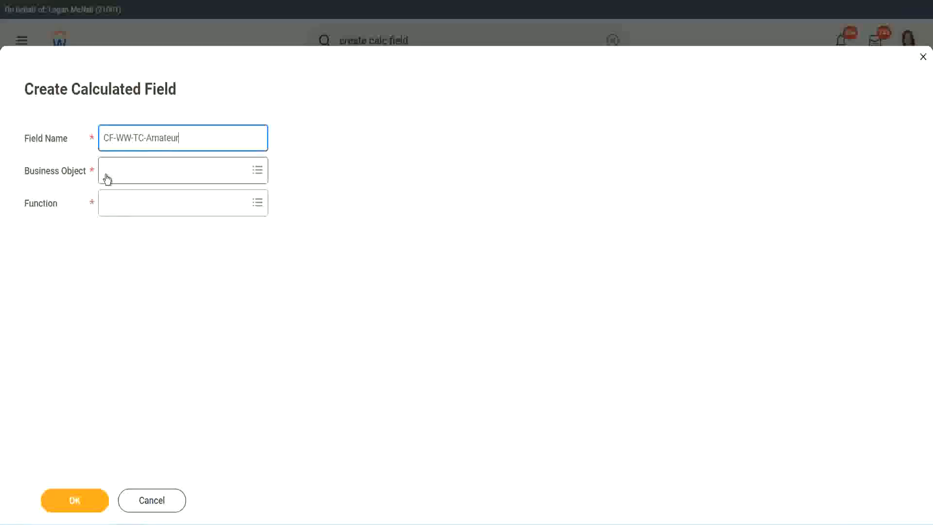
Set the new field's business object to Global and change its name to CF-WW-TC-Senior
{"action": "left_click", "coordinate": [107, 171]}
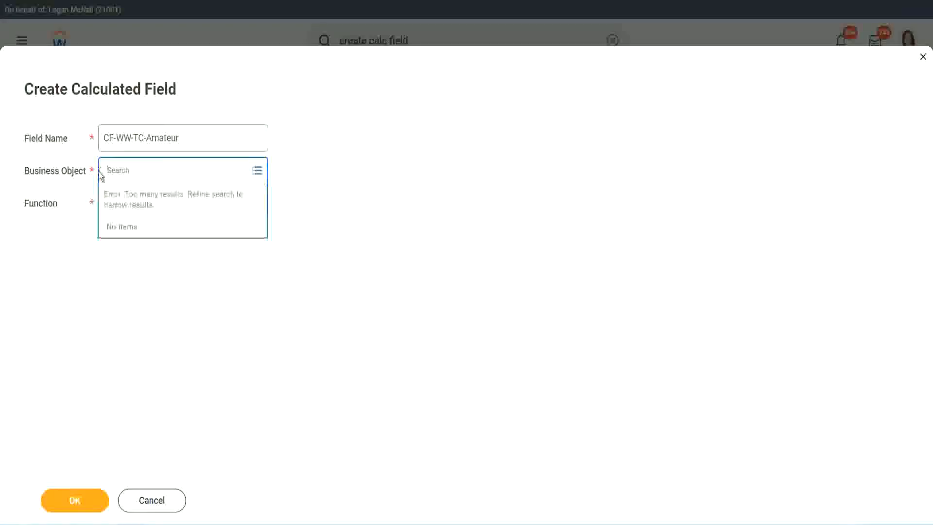
{"action": "type", "text": "global"}
{"action": "key", "text": "Return"}
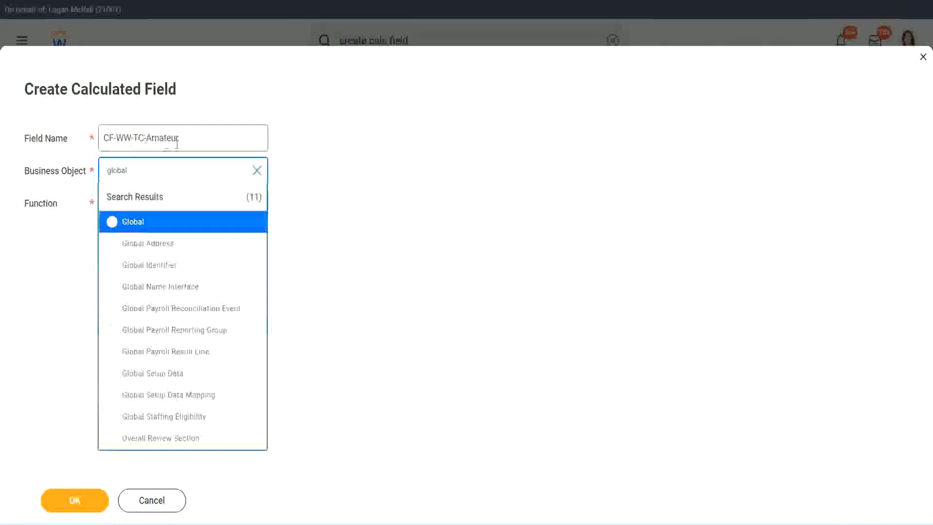
{"action": "left_click", "coordinate": [132, 225]}
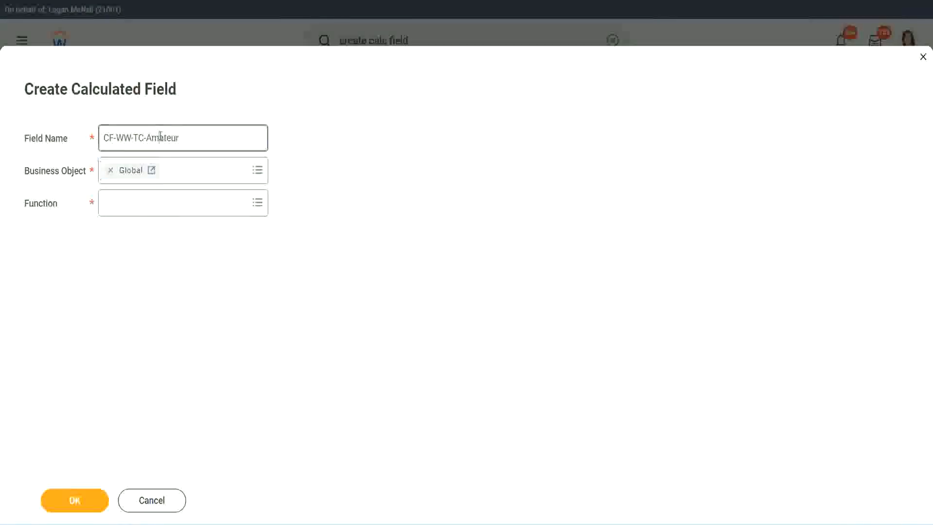
{"action": "double_click", "coordinate": [171, 138]}
{"action": "type", "text": "Senior"}
Set the function of CF-WW-TC-Senior to Text Constant and continue to its calculation settings
{"action": "left_click", "coordinate": [149, 211]}
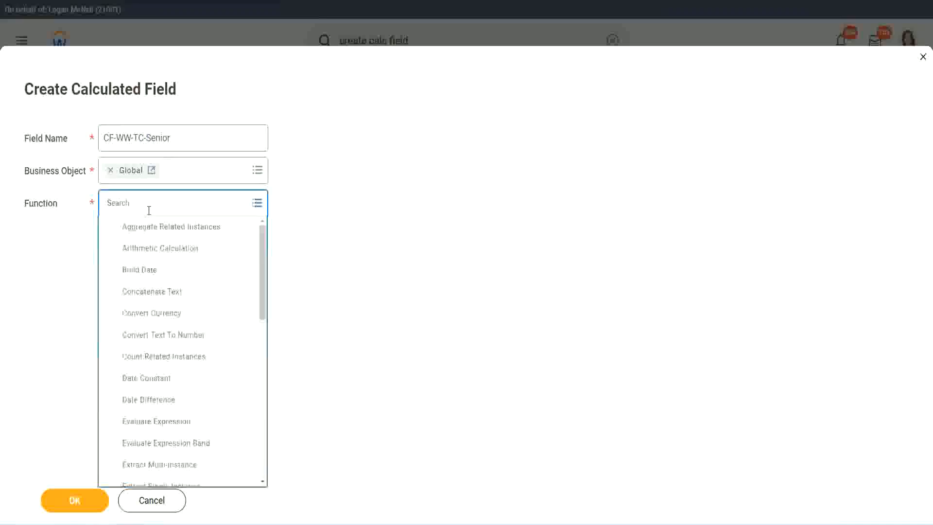
{"action": "type", "text": "tc"}
{"action": "left_click", "coordinate": [147, 249]}
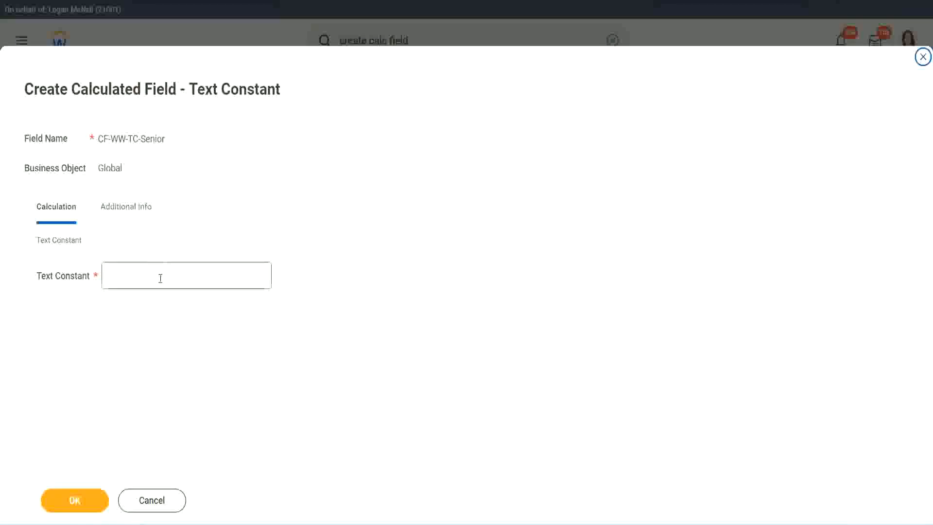
Set the text constant to Senior and create the field as the third condition's return value
{"action": "left_click", "coordinate": [159, 275]}
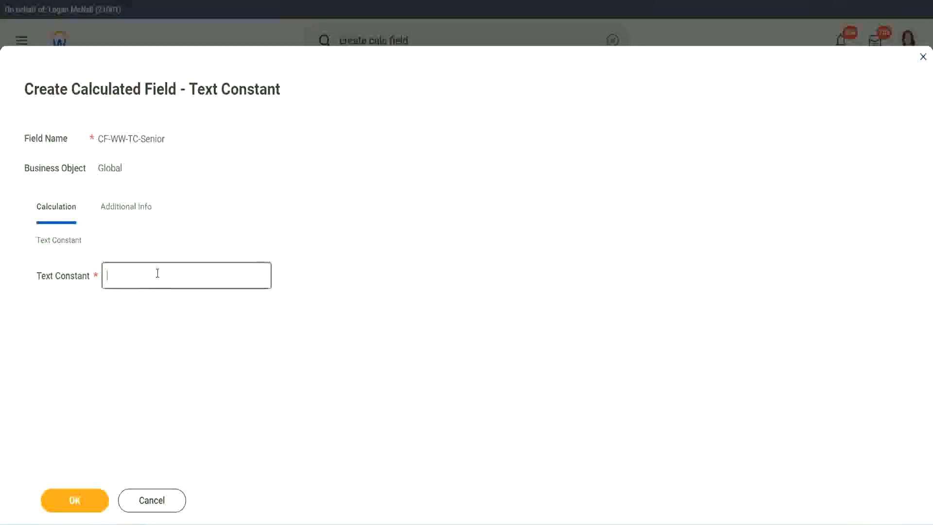
{"action": "type", "text": "Senior"}
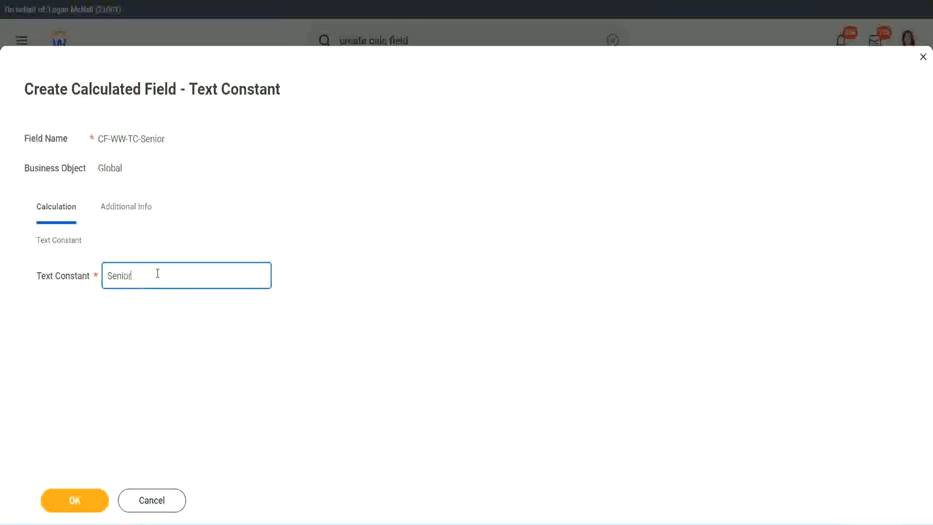
{"action": "left_click", "coordinate": [93, 508]}
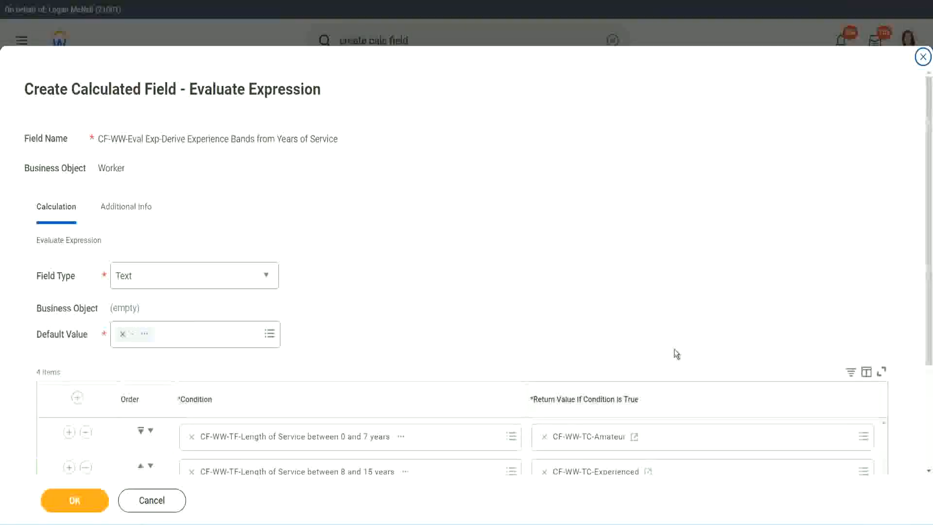
Copy the CF-WW-TC-Senior name and start a new calculated field for the return value of the greater than 31 years condition
{"action": "scroll", "coordinate": [675, 349], "scroll_direction": "down", "scroll_amount": 3}
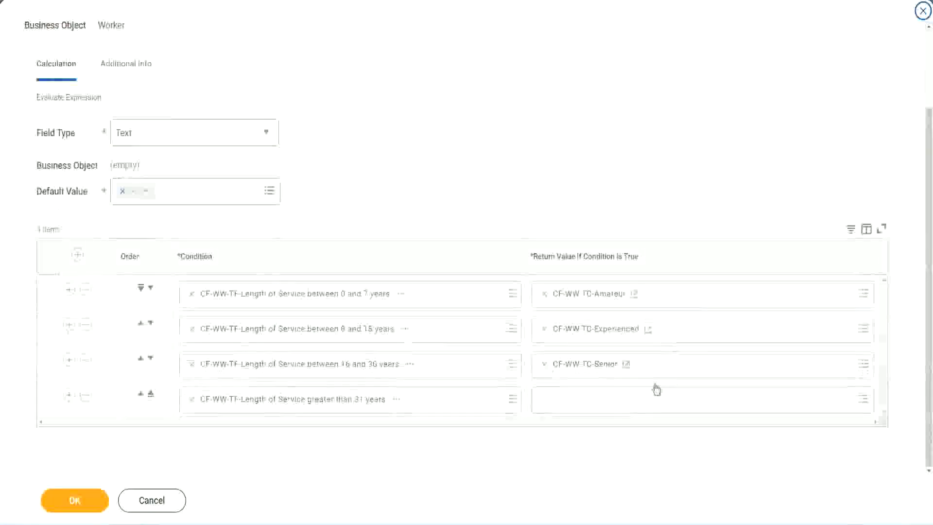
{"action": "right_click", "coordinate": [568, 370]}
{"action": "left_click", "coordinate": [564, 417]}
{"action": "left_click", "coordinate": [568, 406]}
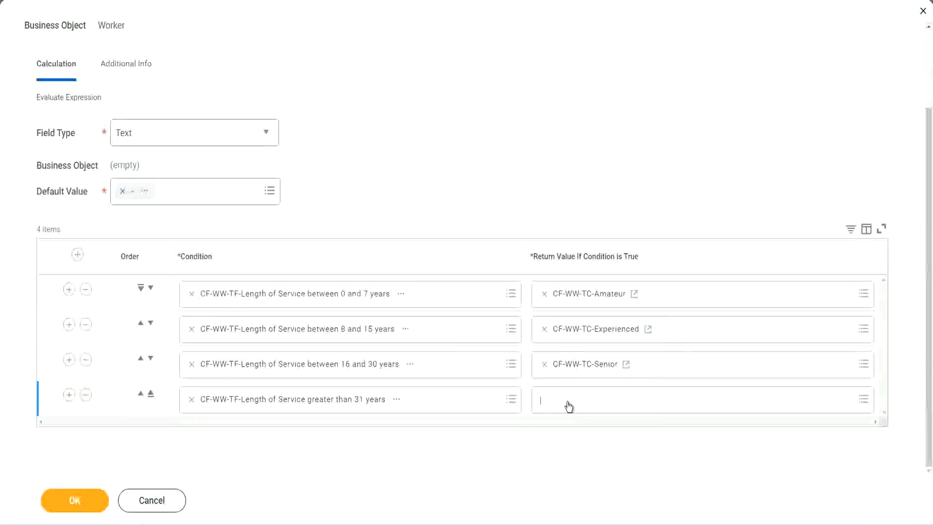
{"action": "left_click", "coordinate": [578, 379]}
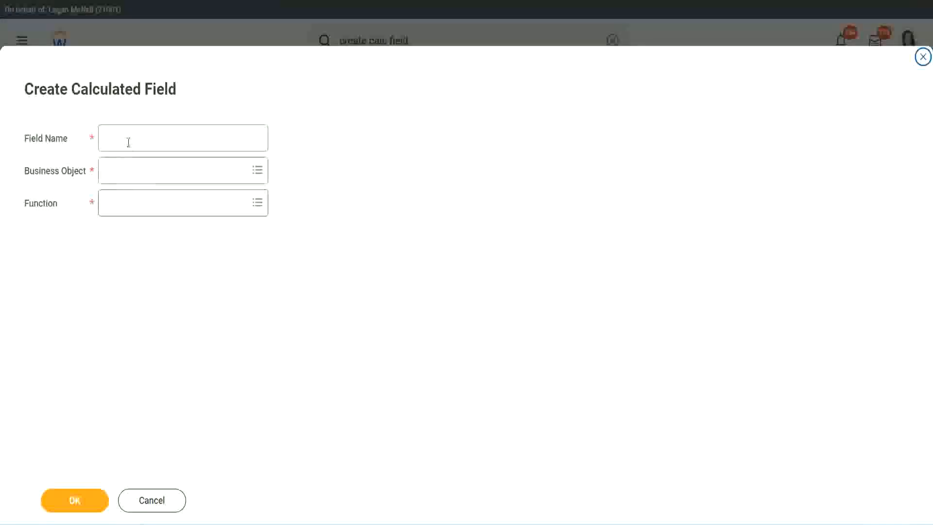
Name the new field CF-WW-TC-Legend, adapting the pasted name, and set its business object to Global
{"action": "left_click", "coordinate": [130, 141]}
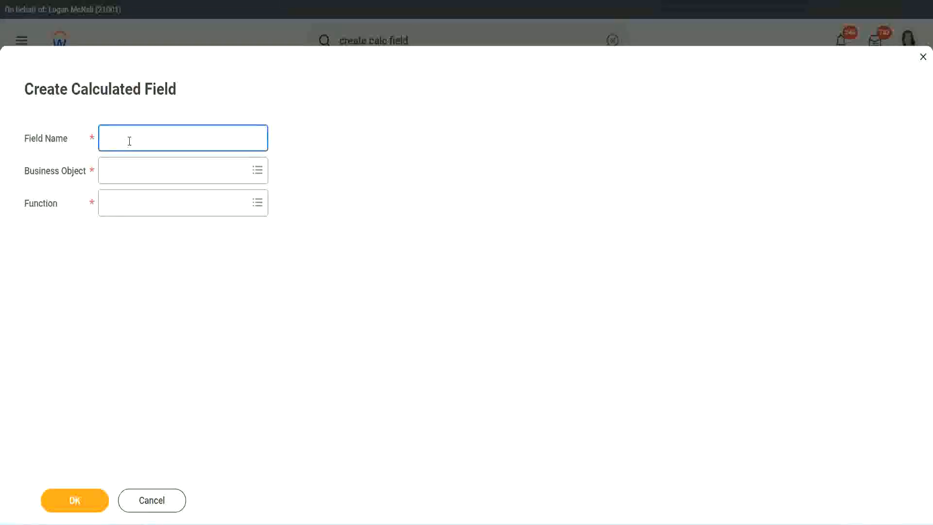
{"action": "key", "text": "ctrl+v"}
{"action": "double_click", "coordinate": [158, 137]}
{"action": "type", "text": "Le"}
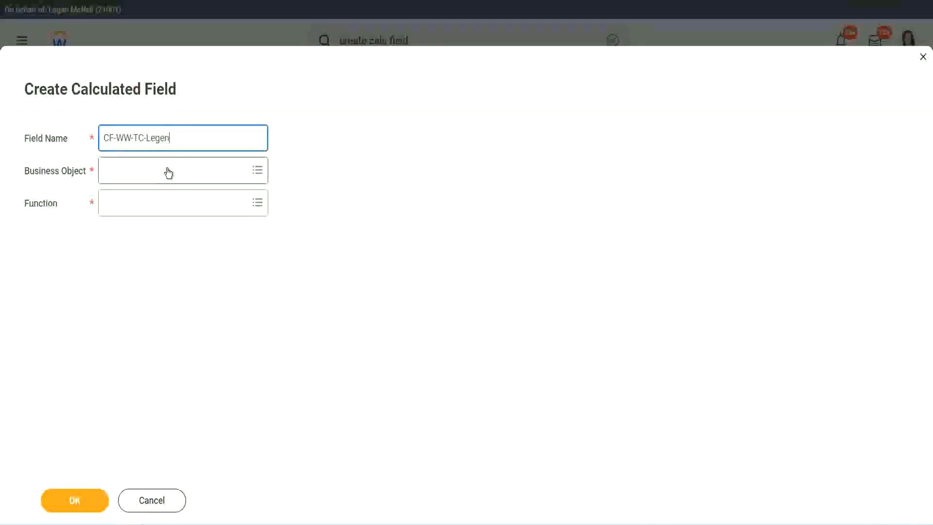
{"action": "left_click", "coordinate": [131, 177]}
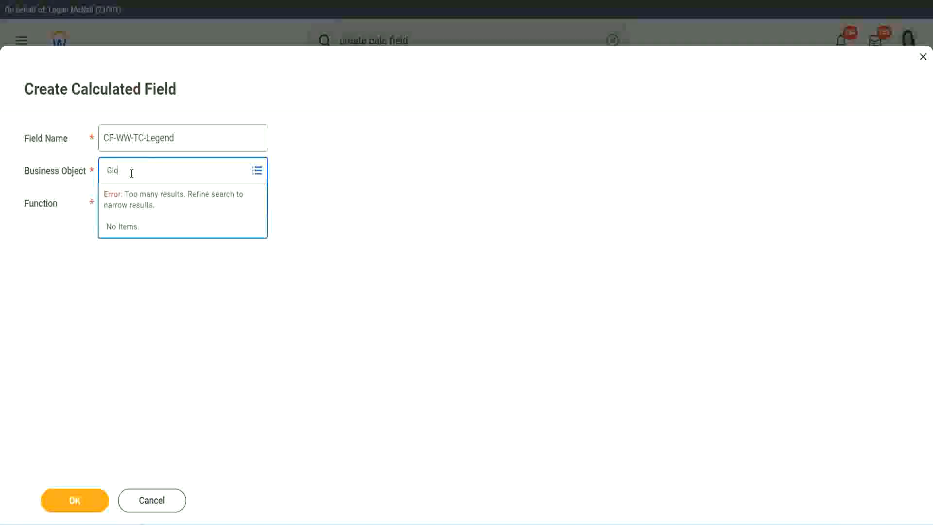
{"action": "type", "text": "Global"}
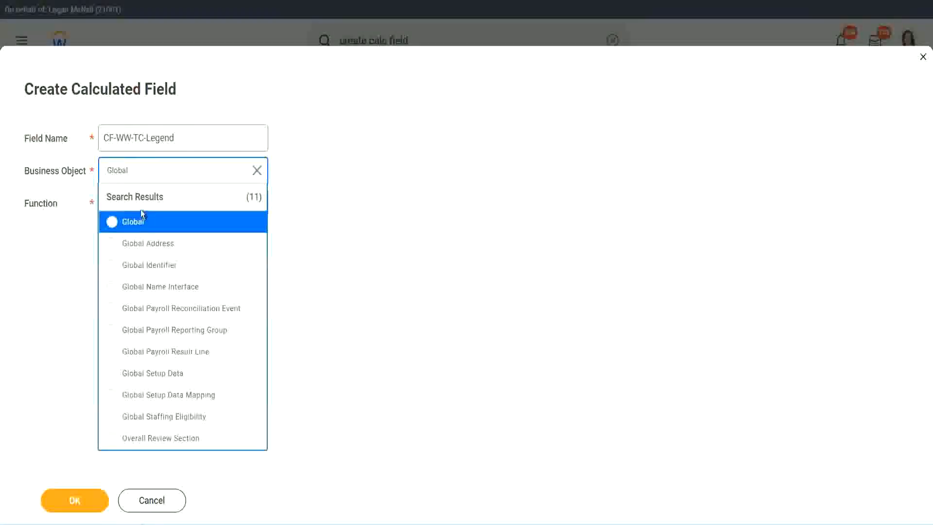
{"action": "left_click", "coordinate": [137, 222]}
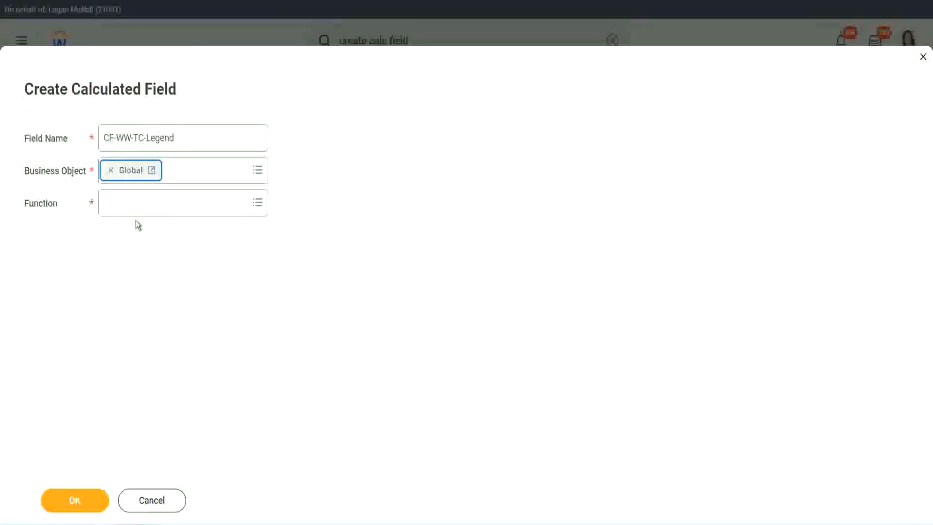
Set the function of CF-WW-TC-Legend to Text Constant and create the field with the text constant Legend
{"action": "left_click", "coordinate": [135, 202]}
{"action": "type", "text": "tc"}
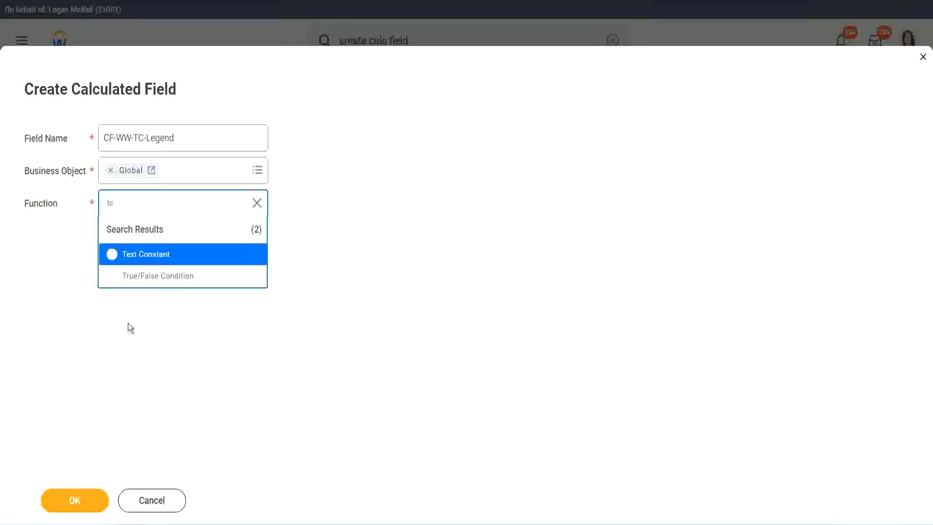
{"action": "left_click", "coordinate": [182, 256]}
{"action": "left_click", "coordinate": [70, 502]}
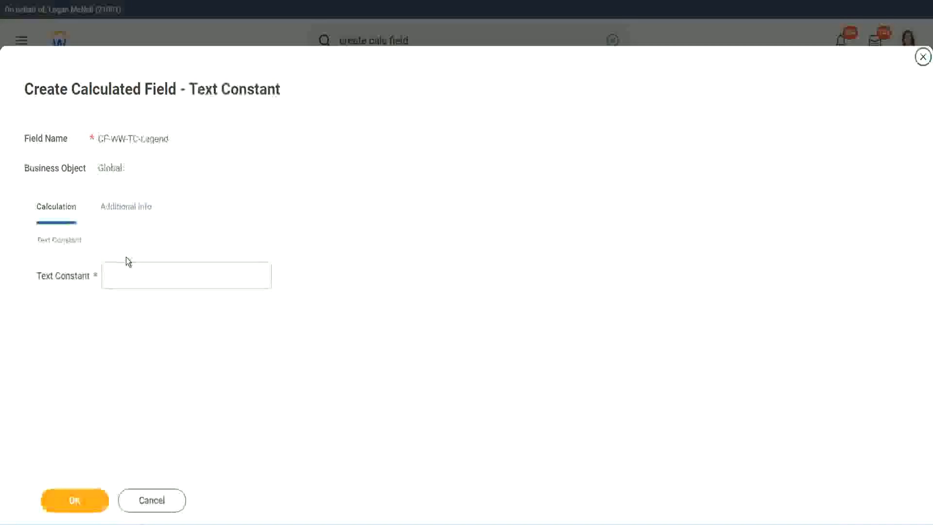
{"action": "left_click", "coordinate": [120, 276]}
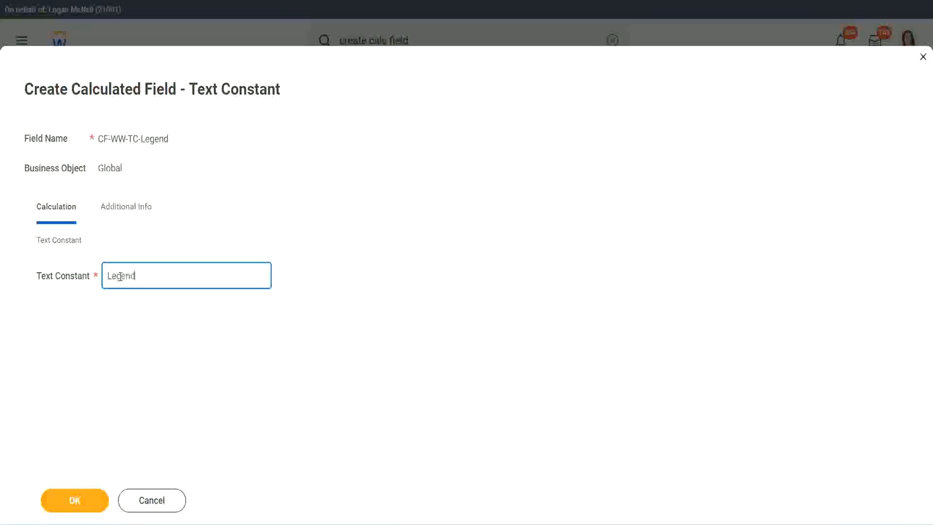
{"action": "left_click", "coordinate": [79, 500]}
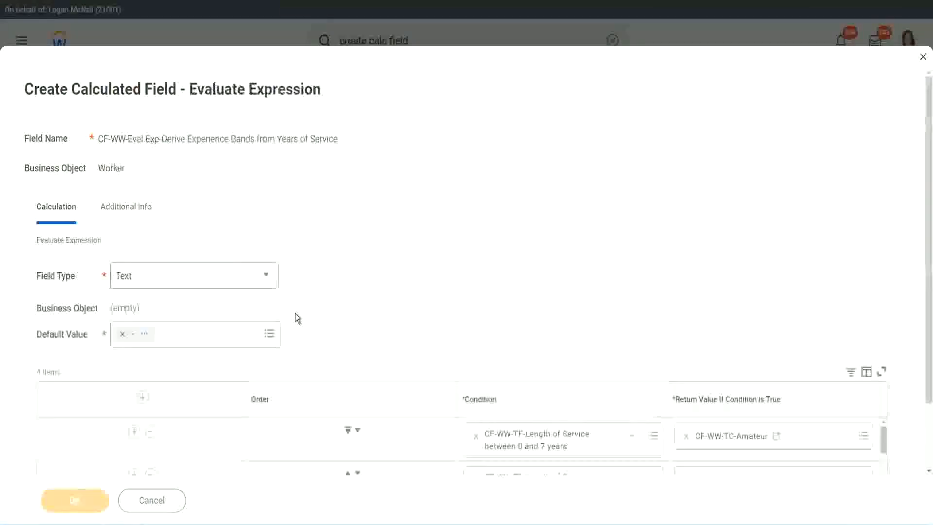
Review the four condition and return value pairs and save the Evaluate Expression calculated field
{"action": "scroll", "coordinate": [494, 258], "scroll_direction": "down", "scroll_amount": 3}
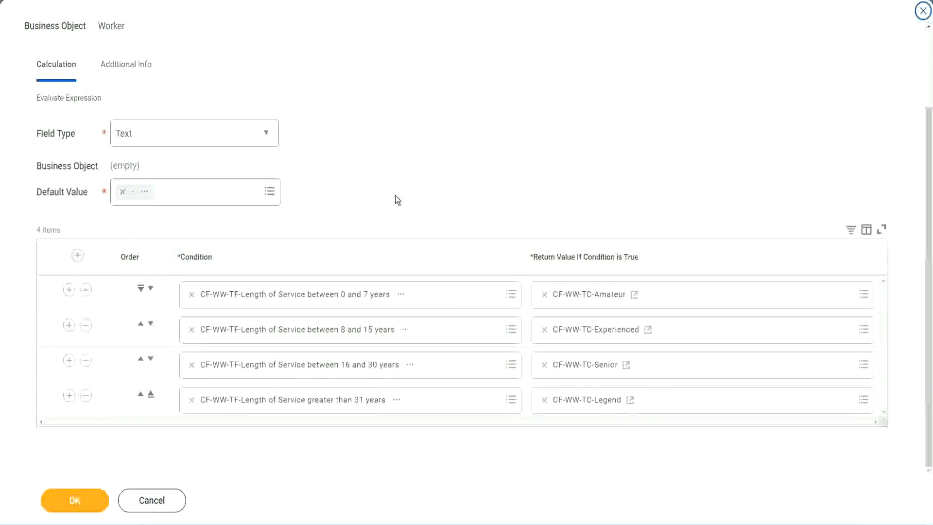
{"action": "scroll", "coordinate": [396, 197], "scroll_direction": "up", "scroll_amount": 2}
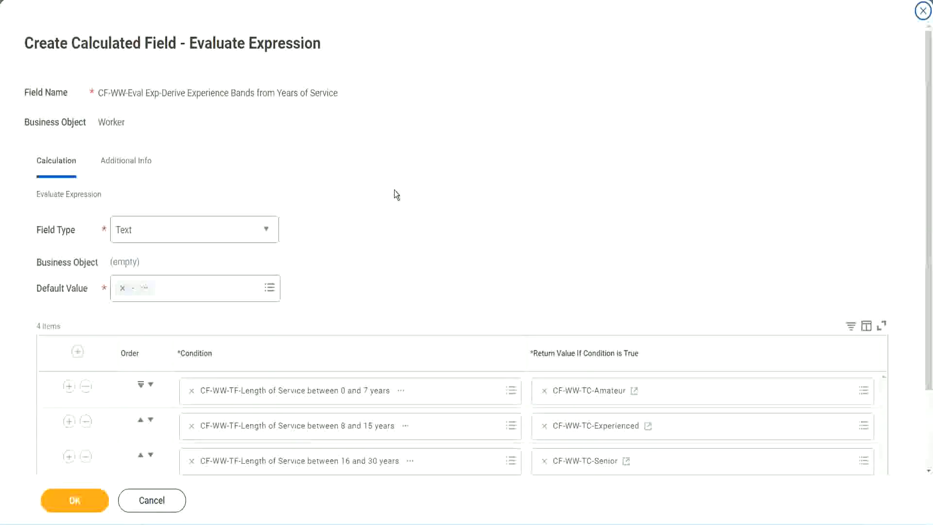
{"action": "scroll", "coordinate": [394, 192], "scroll_direction": "down", "scroll_amount": 2}
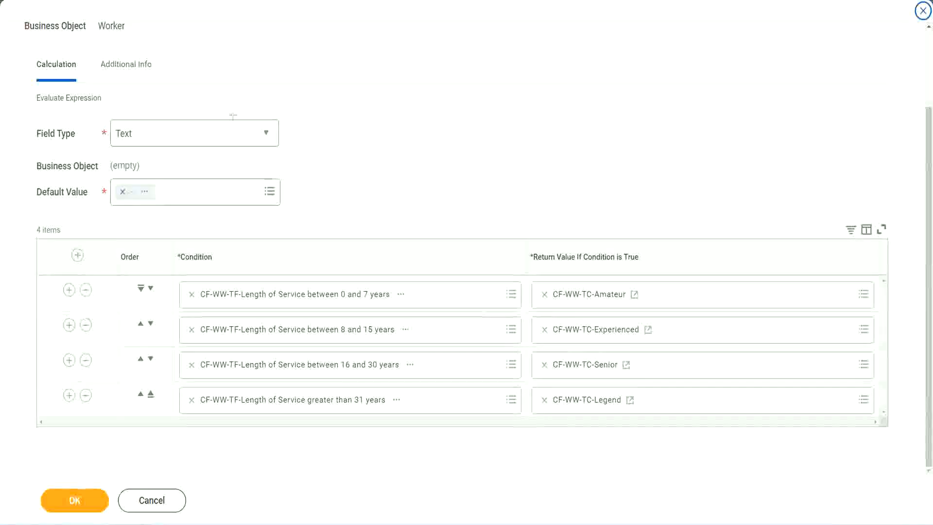
{"action": "left_click_drag", "start_coordinate": [597, 137], "coordinate": [605, 228]}
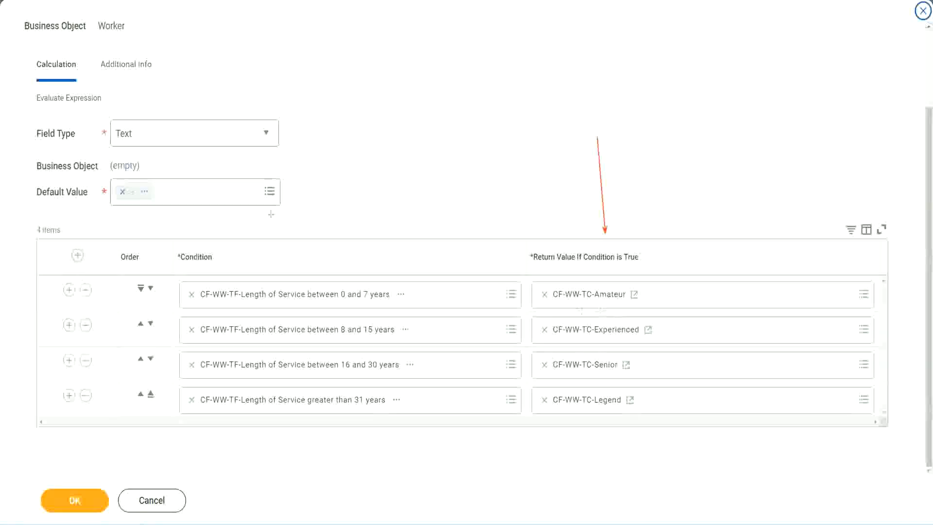
{"action": "left_click_drag", "start_coordinate": [115, 83], "coordinate": [120, 117]}
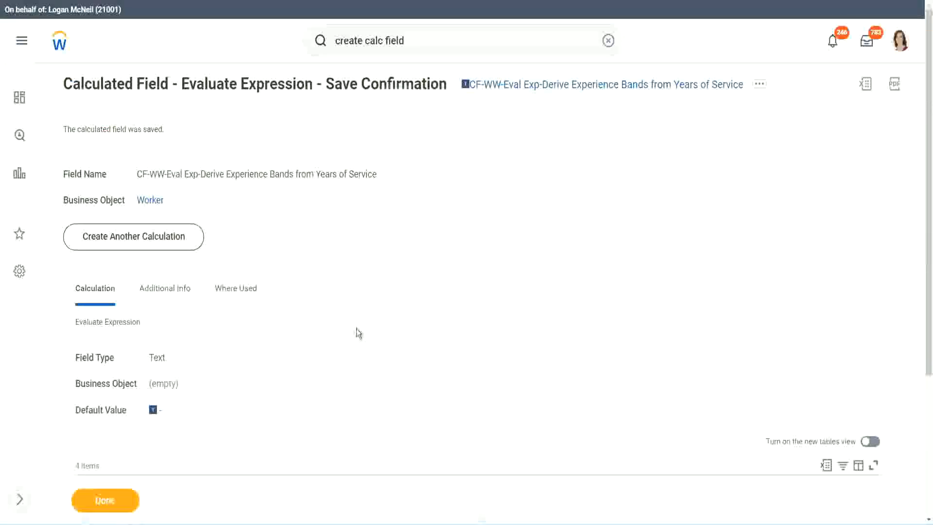
Copy the name of the saved calculated field CF-WW-Eval Exp-Derive Experience Bands from Years of Service
{"action": "scroll", "coordinate": [356, 326], "scroll_direction": "down", "scroll_amount": 4}
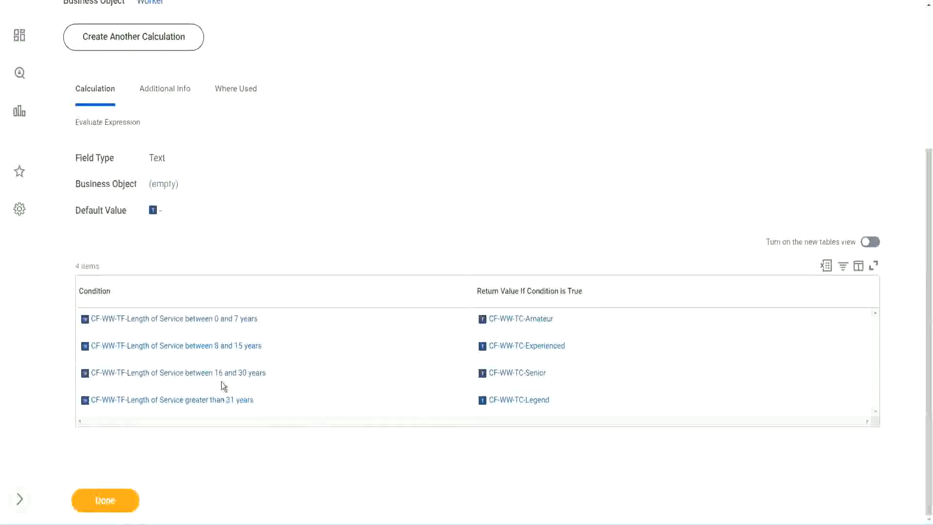
{"action": "scroll", "coordinate": [261, 289], "scroll_direction": "up", "scroll_amount": 4}
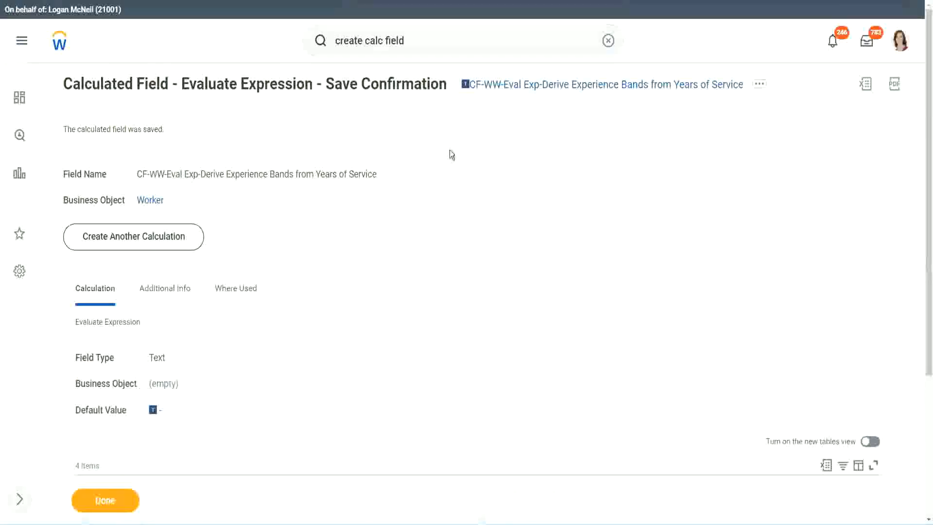
{"action": "right_click", "coordinate": [548, 90]}
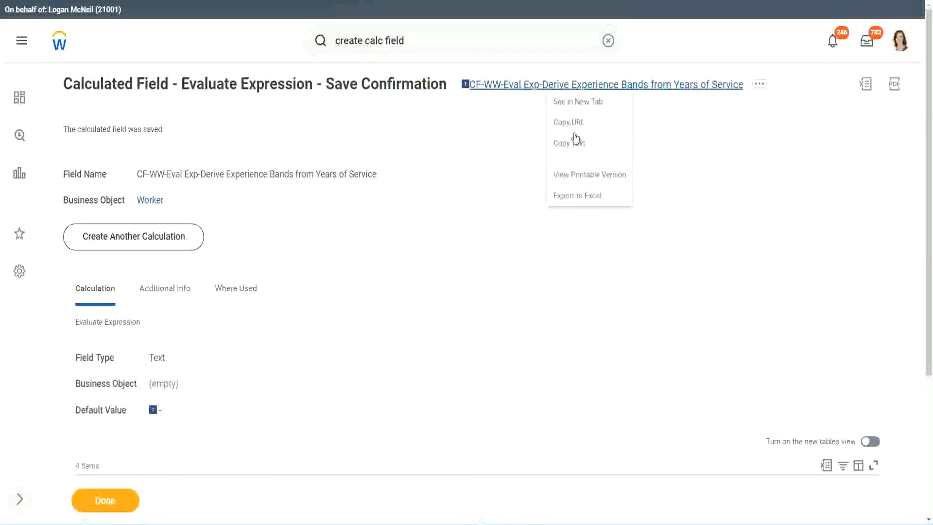
{"action": "left_click", "coordinate": [574, 149]}
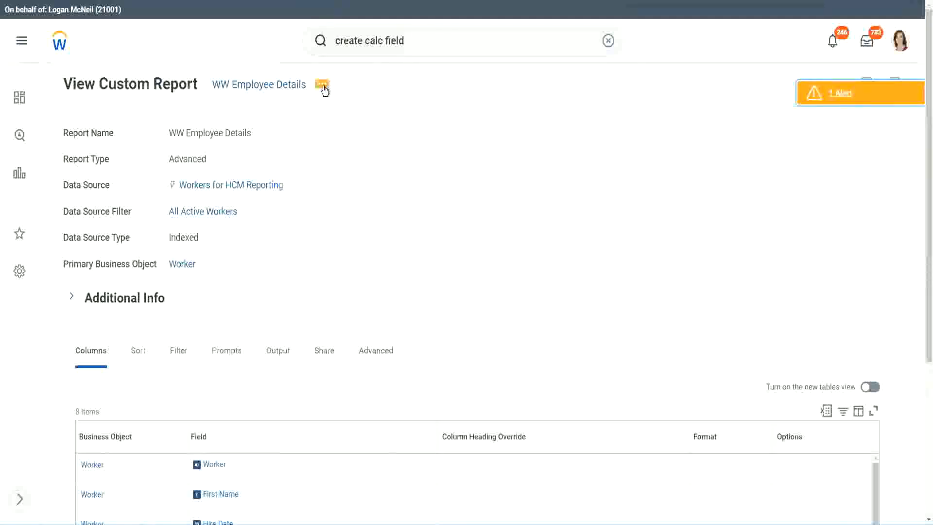
Open the WW Employee Details custom report for editing
{"action": "left_click", "coordinate": [324, 87]}
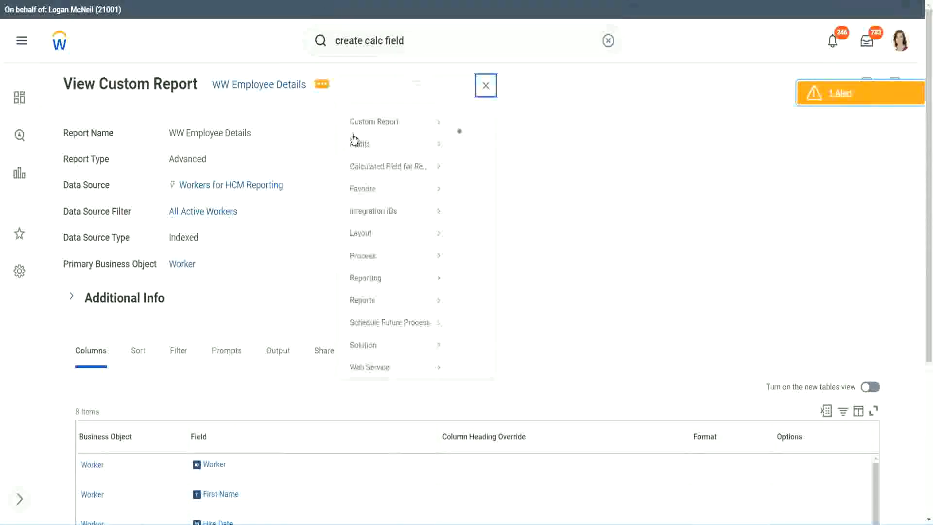
{"action": "mouse_move", "coordinate": [379, 137]}
{"action": "left_click", "coordinate": [471, 138]}
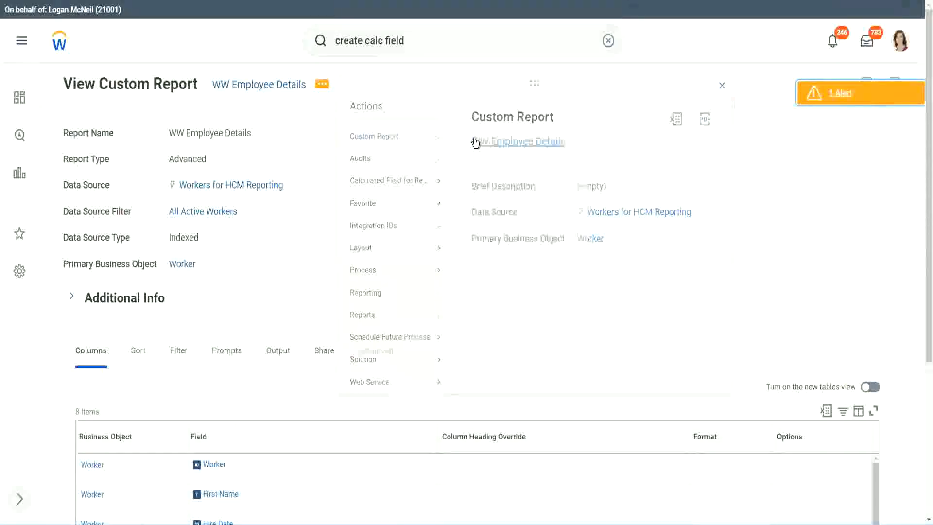
Add a Worker row at the end of the report's columns and remove the CF-WW-Substring Text column headed Years of Service
{"action": "scroll", "coordinate": [340, 209], "scroll_direction": "down", "scroll_amount": 4}
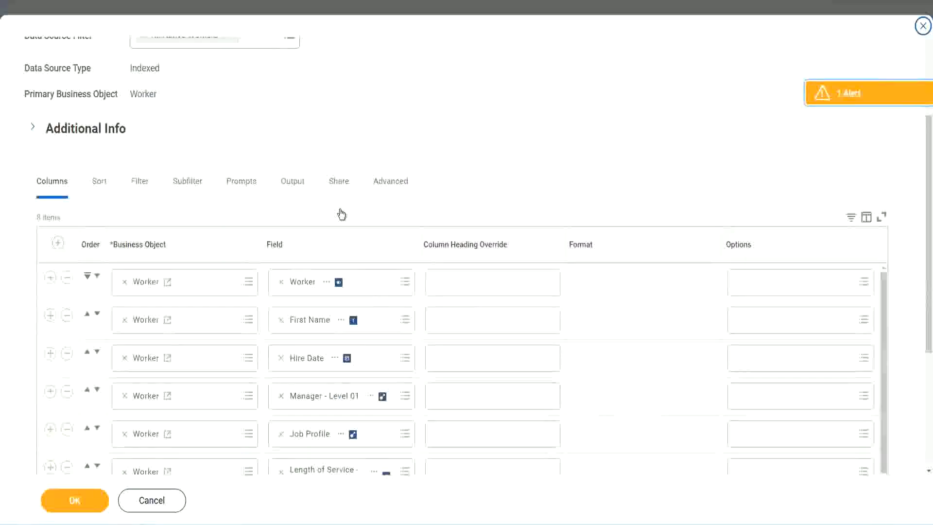
{"action": "scroll", "coordinate": [340, 214], "scroll_direction": "down", "scroll_amount": 2}
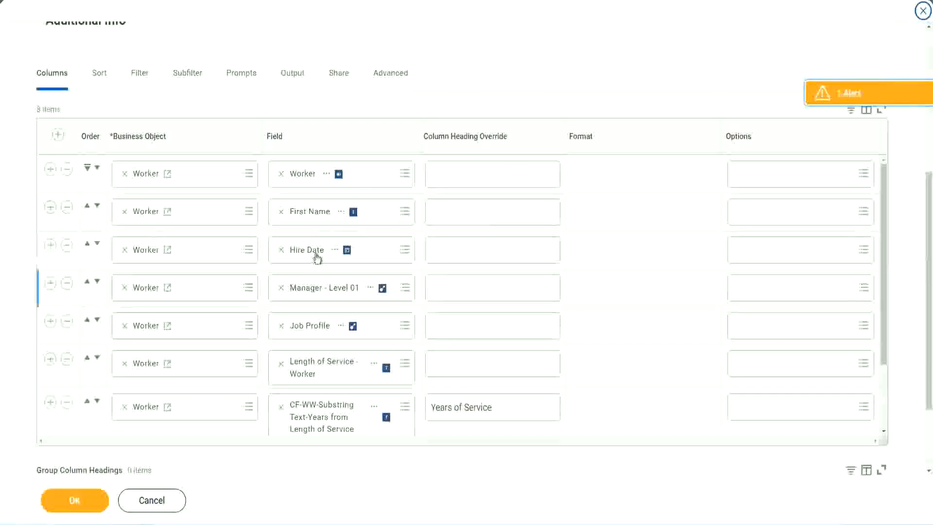
{"action": "left_click", "coordinate": [50, 403]}
{"action": "scroll", "coordinate": [321, 282], "scroll_direction": "down", "scroll_amount": 1}
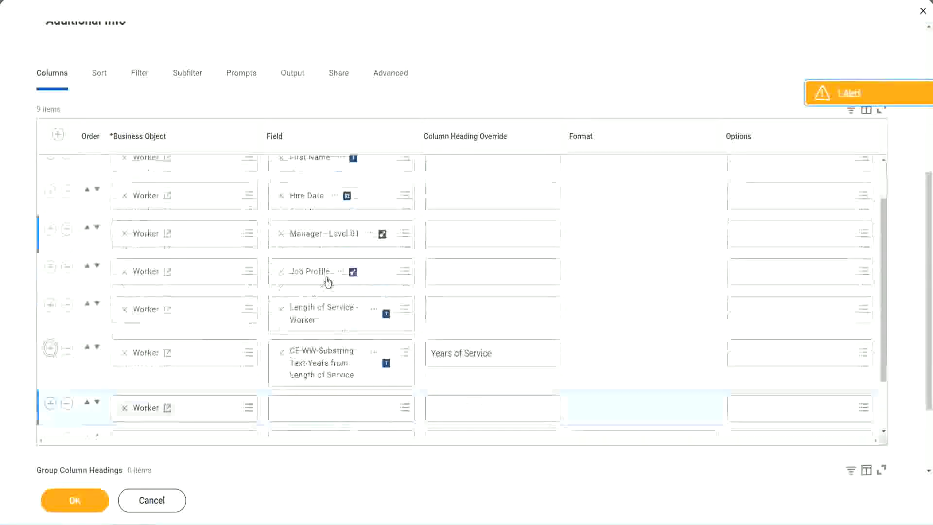
{"action": "scroll", "coordinate": [482, 316], "scroll_direction": "down", "scroll_amount": 5}
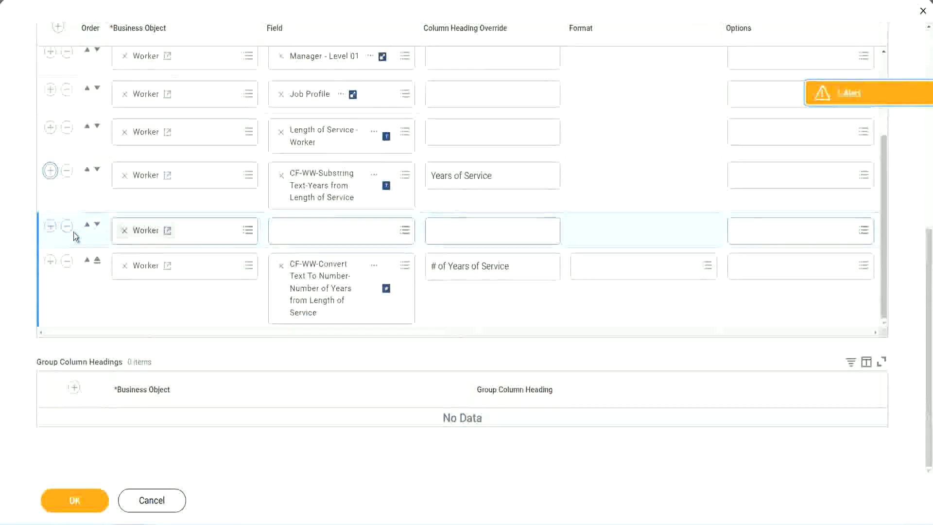
{"action": "left_click", "coordinate": [97, 225]}
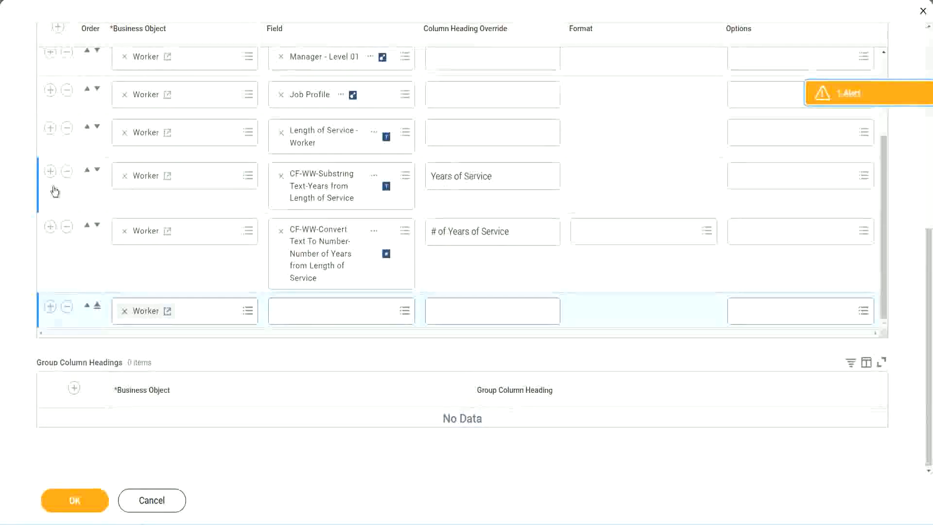
{"action": "left_click", "coordinate": [67, 171]}
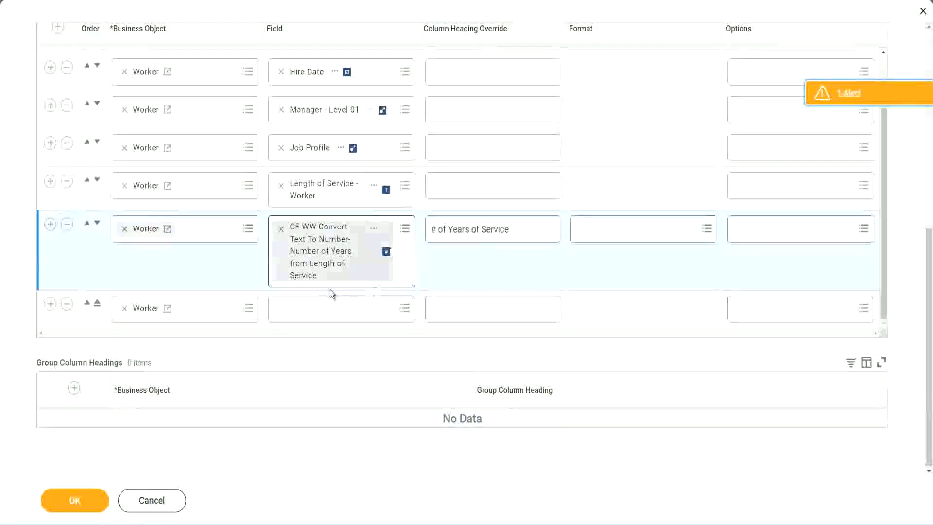
Set the new row's field to CF-WW-Eval Exp-Derive Experience Bands from Years of Service and its column heading override to Experience Bands
{"action": "left_click", "coordinate": [306, 311]}
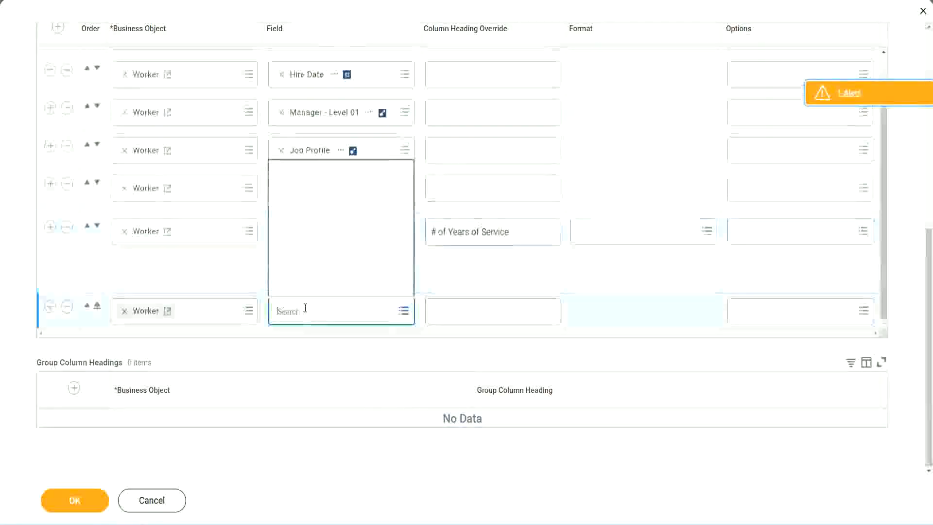
{"action": "key", "text": "ctrl+v"}
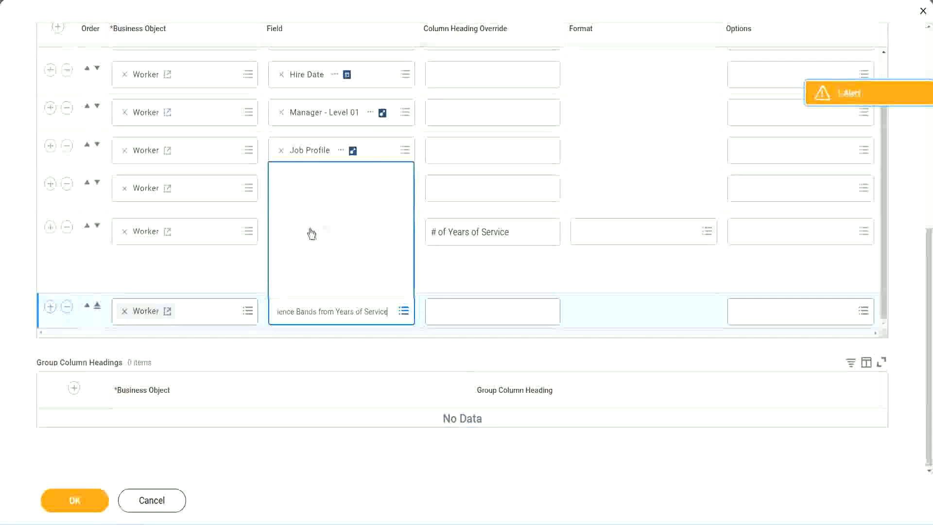
{"action": "left_click", "coordinate": [476, 279]}
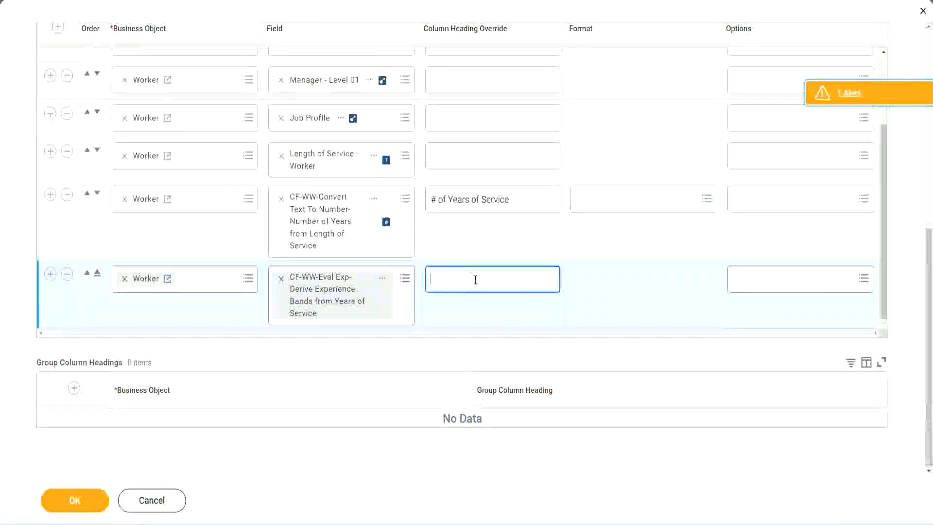
{"action": "type", "text": "Exper"}
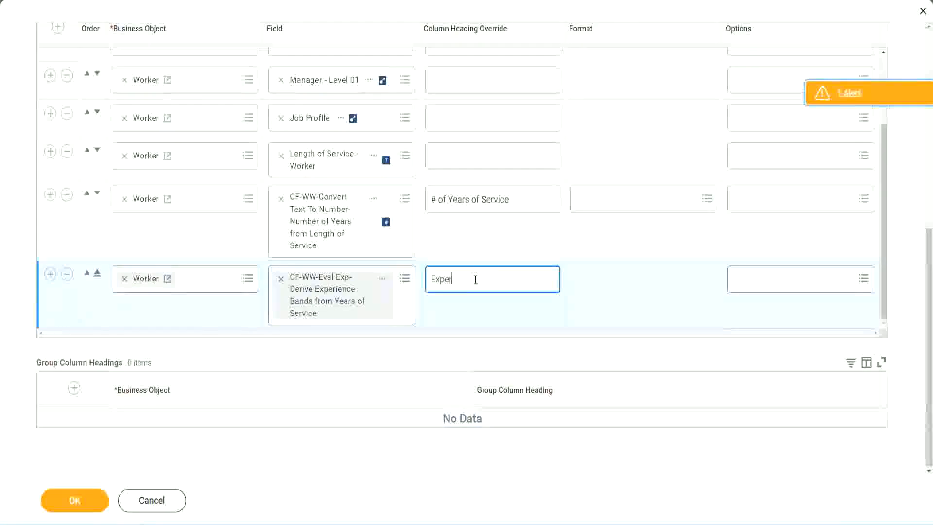
{"action": "type", "text": "ience B"}
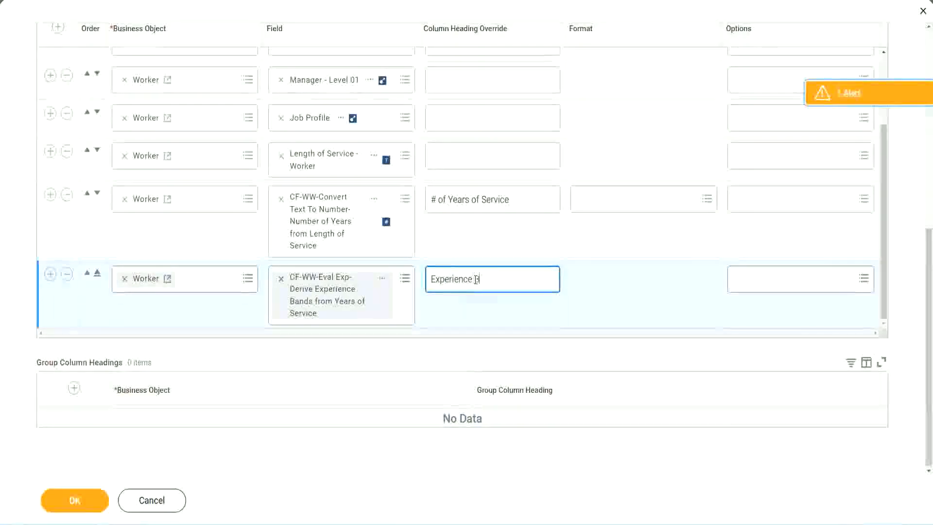
{"action": "type", "text": "ands"}
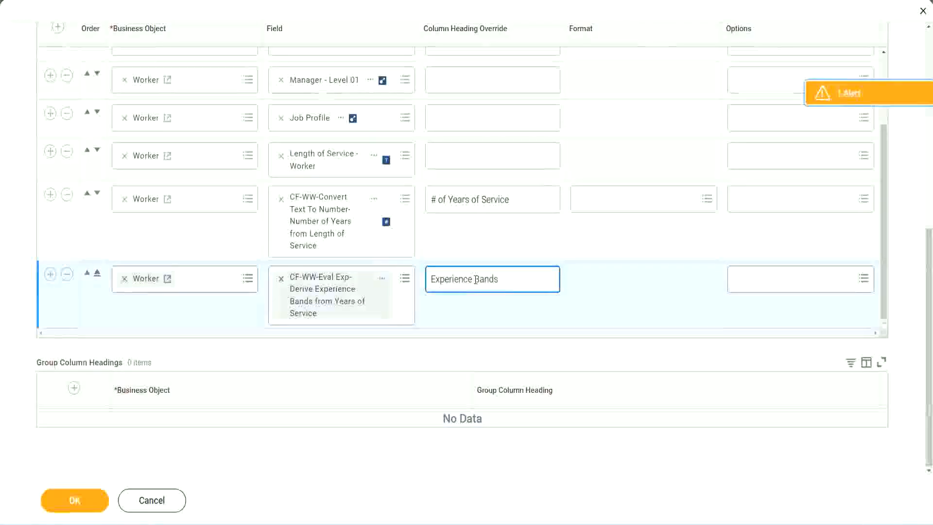
Save the report's column changes and run WW Employee Details with the worker type prompts left blank
{"action": "left_click", "coordinate": [90, 503]}
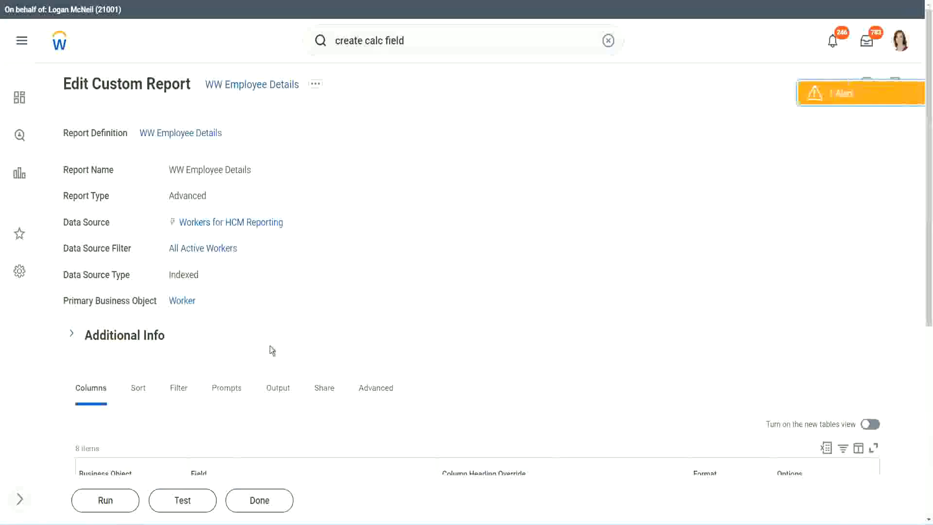
{"action": "scroll", "coordinate": [237, 369], "scroll_direction": "down", "scroll_amount": 5}
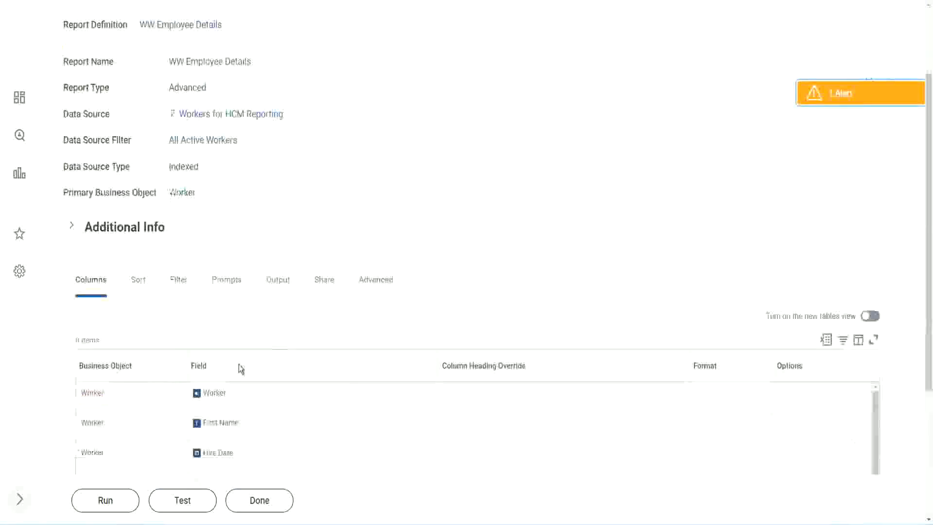
{"action": "left_click", "coordinate": [107, 505]}
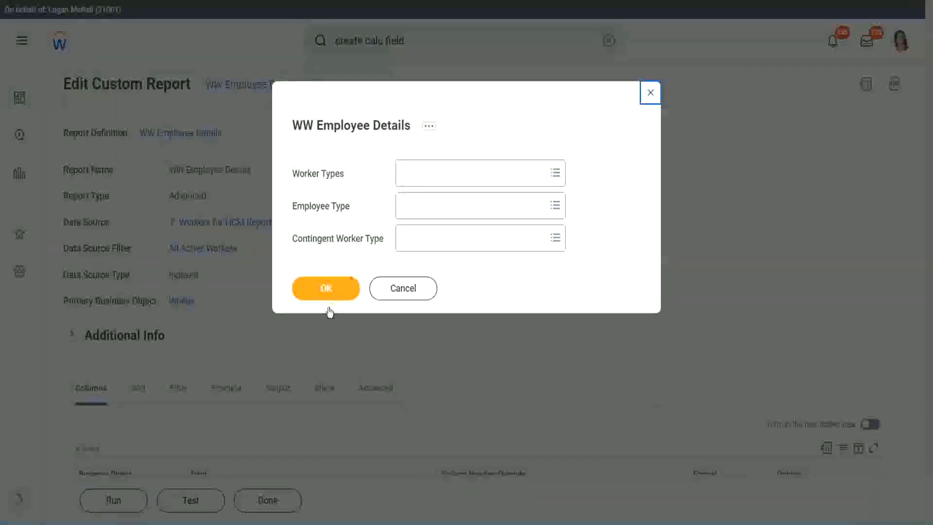
{"action": "left_click", "coordinate": [343, 280]}
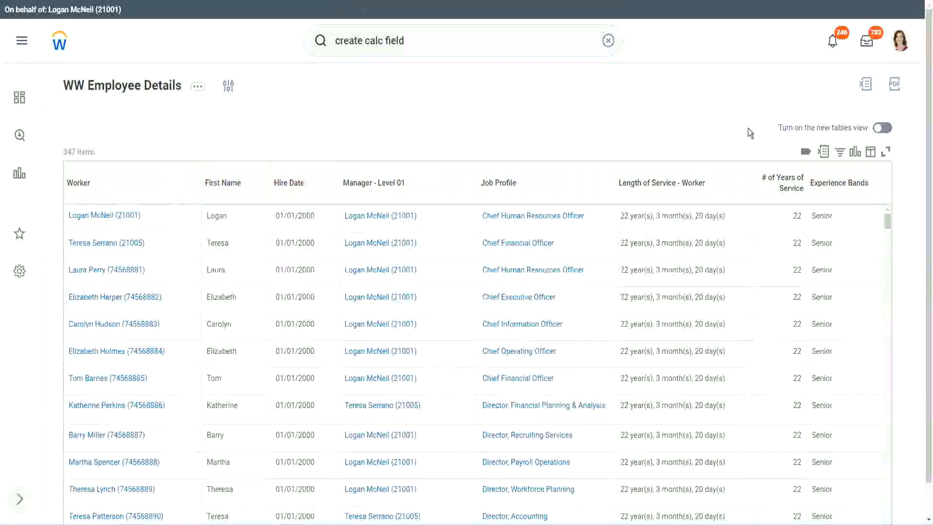
Check the first row's years of service against the 16 - 30 years Senior range in the Notepad++ notes
{"action": "scroll", "coordinate": [751, 135], "scroll_direction": "down", "scroll_amount": 1}
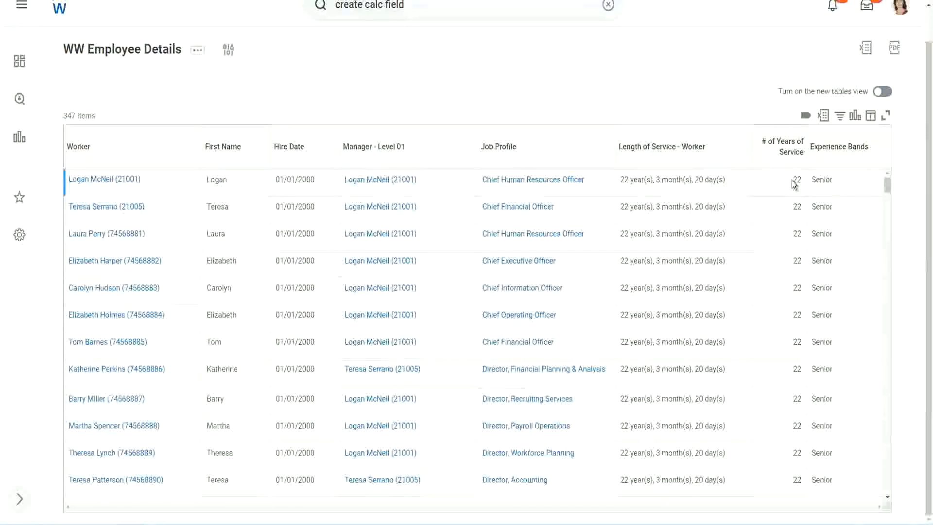
{"action": "left_click_drag", "start_coordinate": [793, 181], "coordinate": [803, 181]}
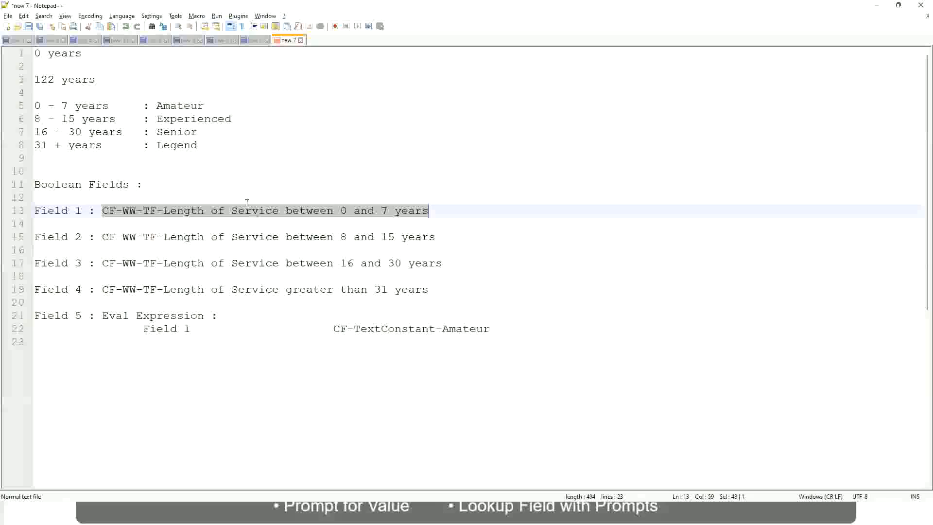
{"action": "left_click", "coordinate": [136, 171]}
{"action": "left_click", "coordinate": [162, 132]}
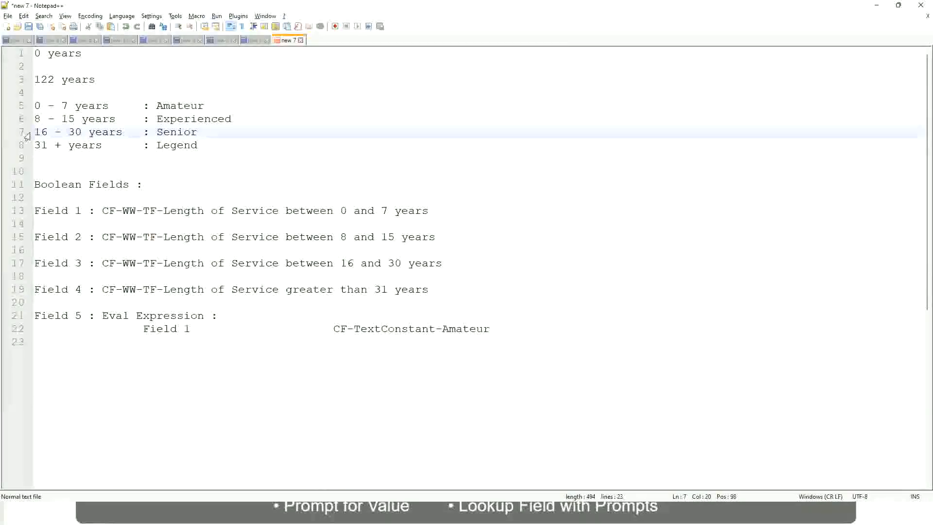
{"action": "left_click_drag", "start_coordinate": [33, 132], "coordinate": [126, 139]}
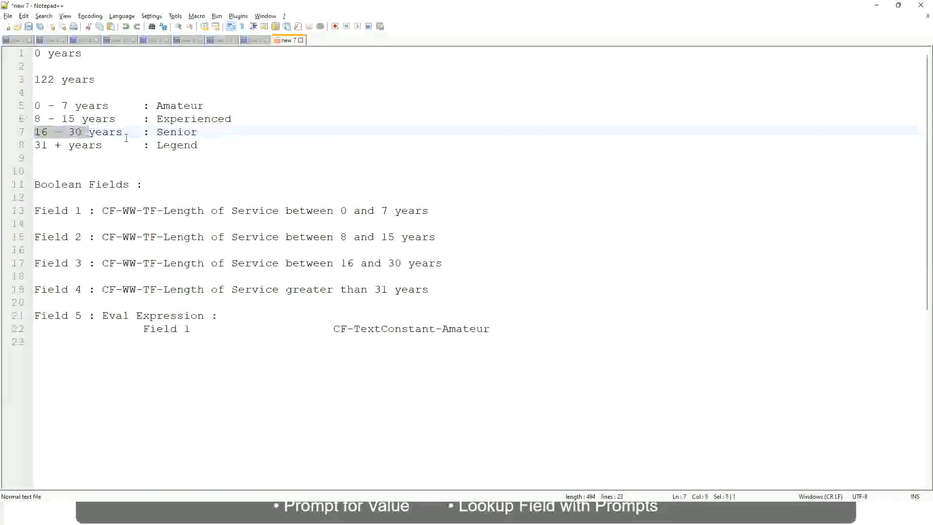
{"action": "double_click", "coordinate": [171, 132]}
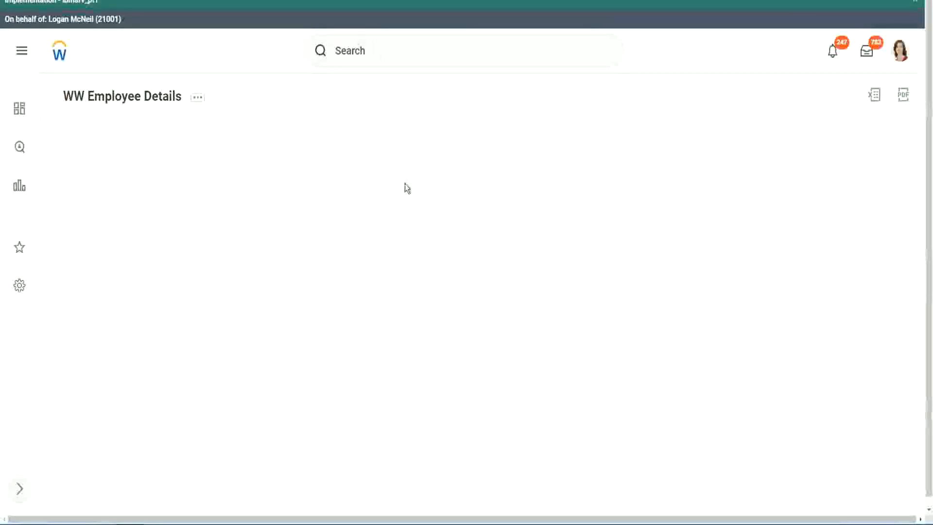
Back in the Workday report, compare # of Years of Service with Experience Bands across the worker rows
{"action": "scroll", "coordinate": [802, 293], "scroll_direction": "down", "scroll_amount": 2}
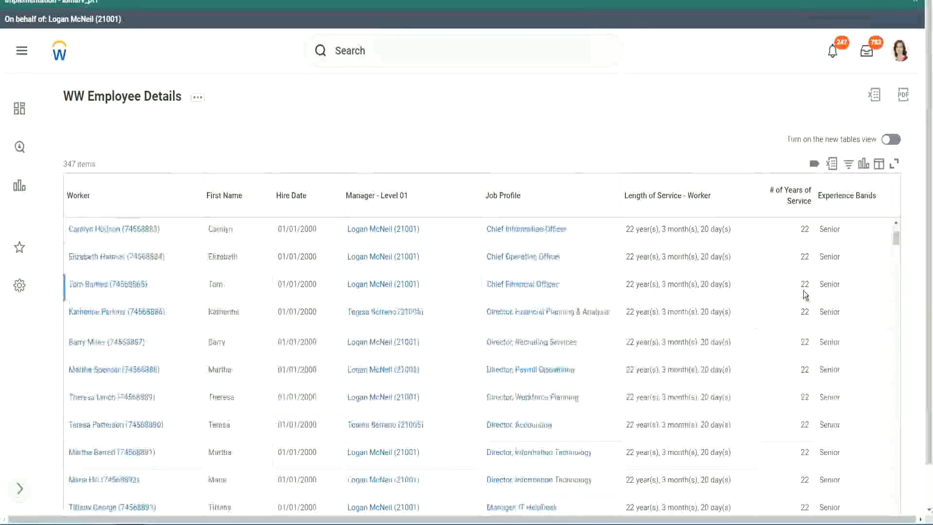
{"action": "scroll", "coordinate": [807, 297], "scroll_direction": "down", "scroll_amount": 5}
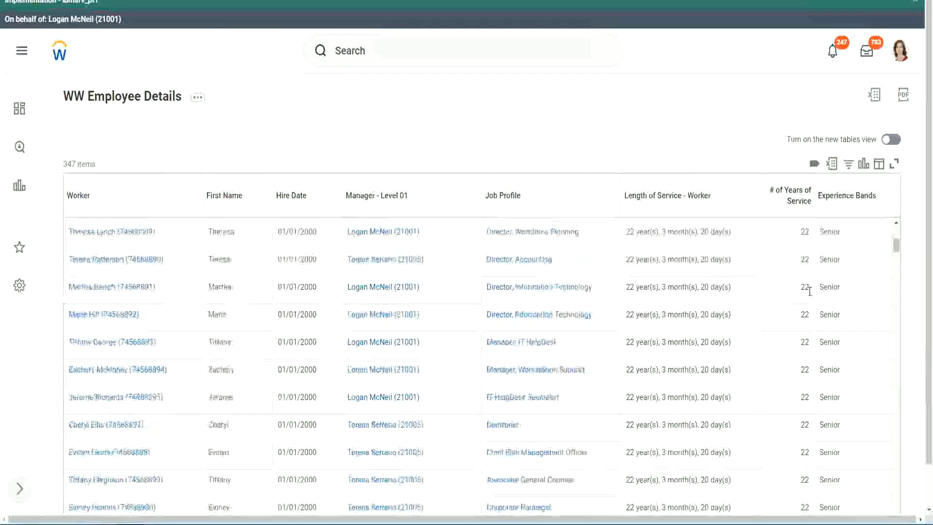
{"action": "scroll", "coordinate": [813, 322], "scroll_direction": "down", "scroll_amount": 5}
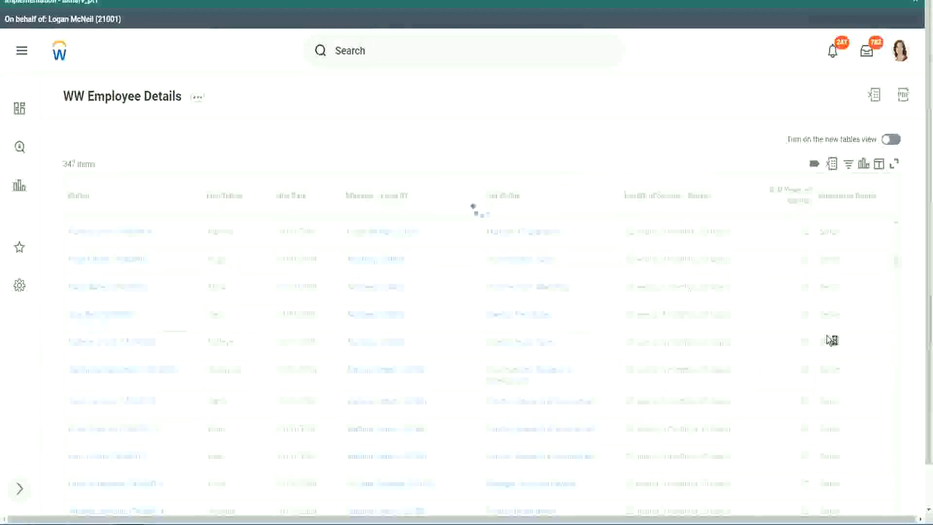
{"action": "scroll", "coordinate": [827, 339], "scroll_direction": "down", "scroll_amount": 1}
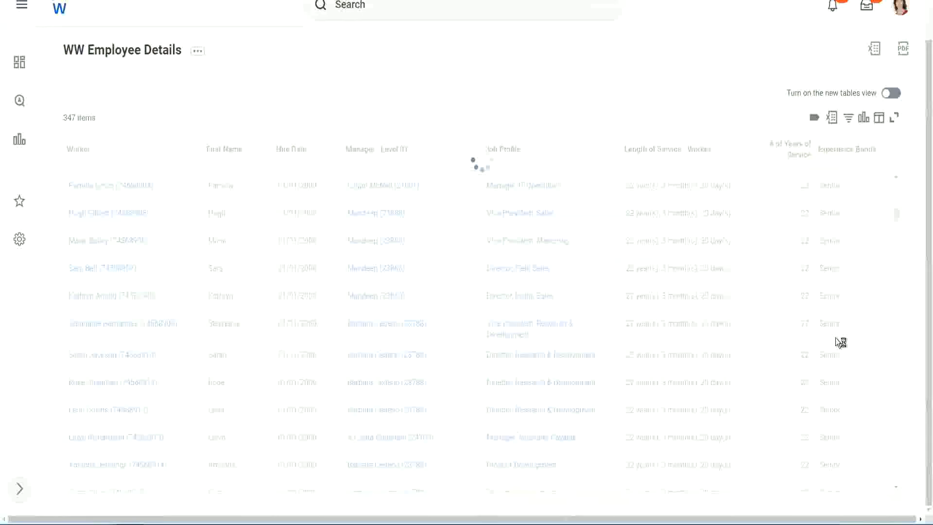
{"action": "scroll", "coordinate": [865, 274], "scroll_direction": "down", "scroll_amount": 3}
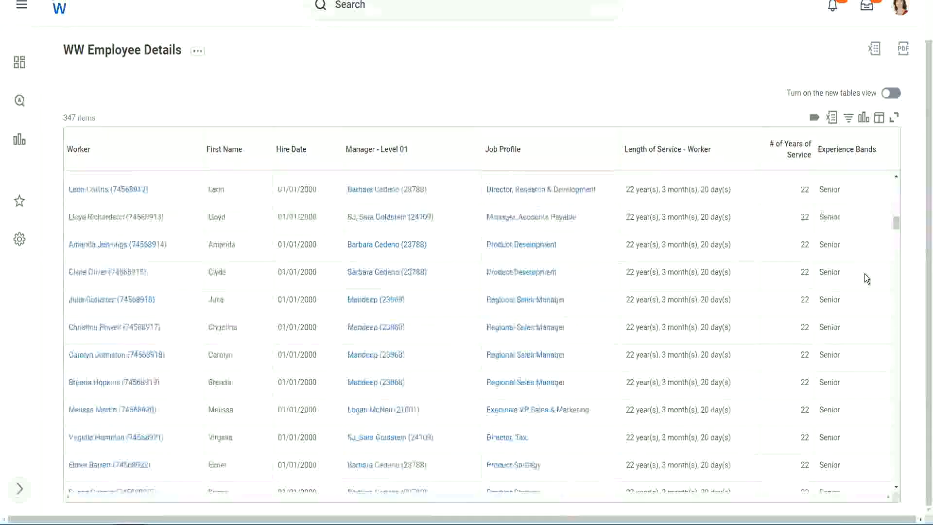
{"action": "scroll", "coordinate": [864, 273], "scroll_direction": "down", "scroll_amount": 2}
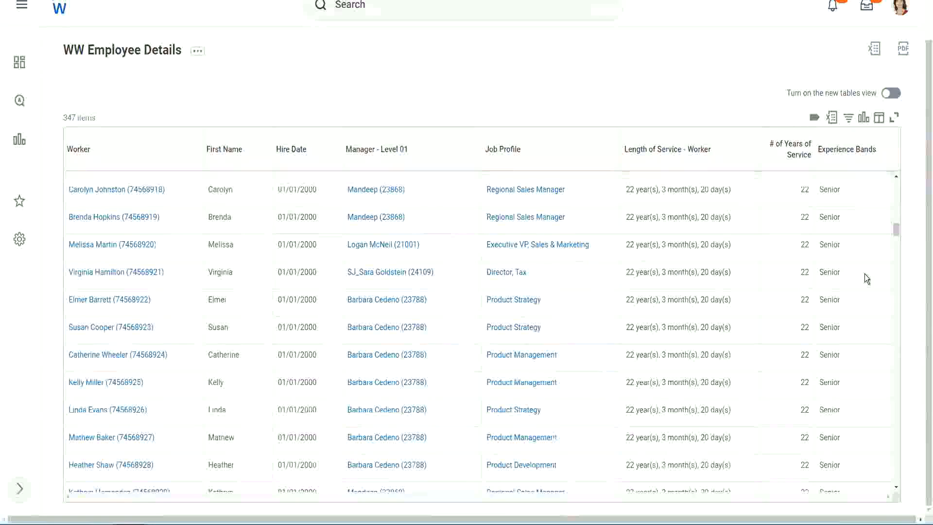
{"action": "scroll", "coordinate": [865, 273], "scroll_direction": "down", "scroll_amount": 4}
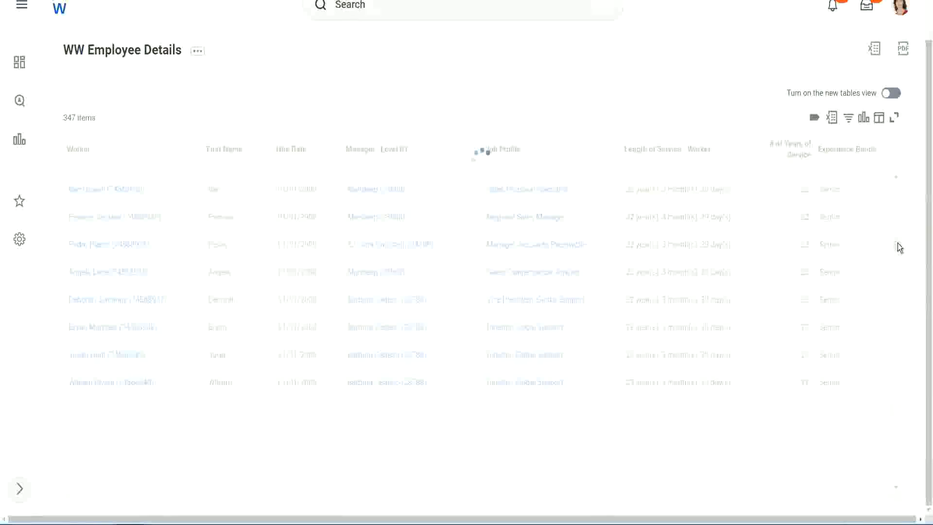
Filter the report's Experience Bands column for values containing Amateur
{"action": "left_click", "coordinate": [853, 159]}
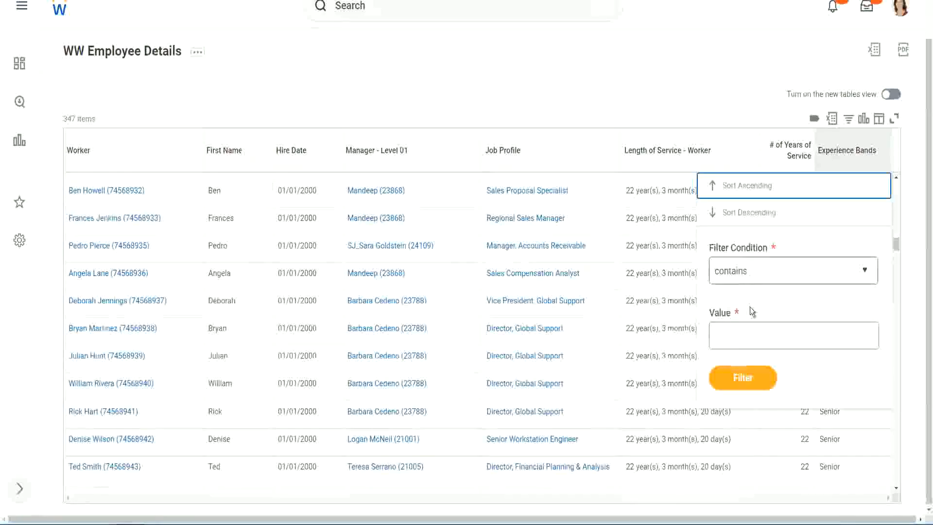
{"action": "left_click", "coordinate": [740, 326]}
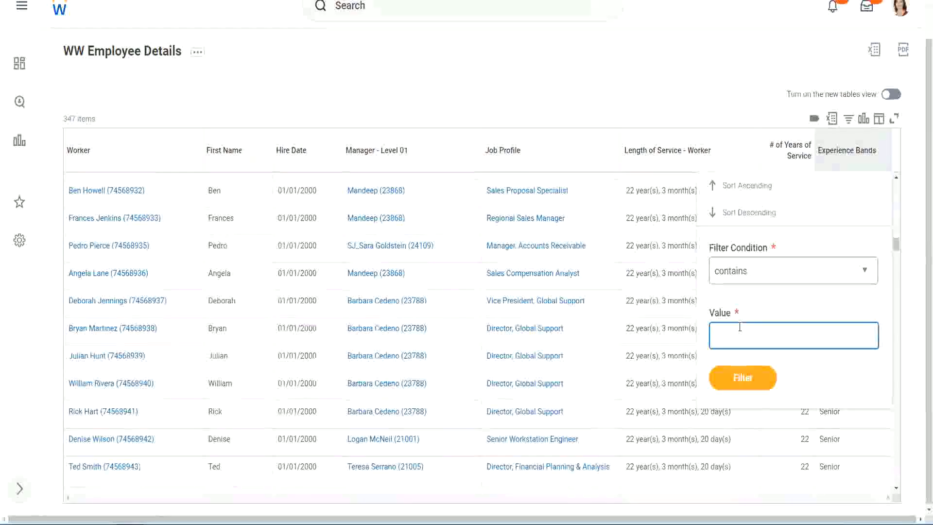
{"action": "type", "text": "Amate"}
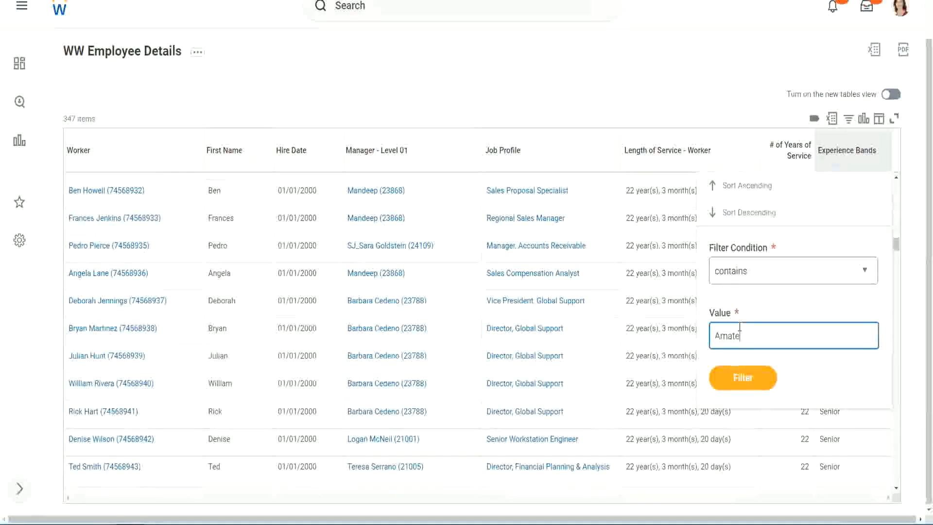
{"action": "type", "text": "ur"}
{"action": "left_click", "coordinate": [736, 383]}
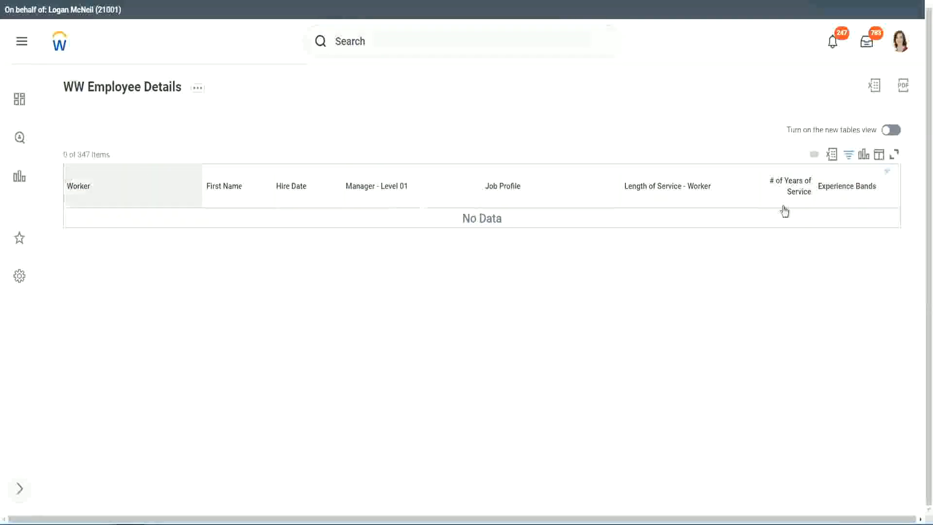
Change the Experience Bands column filter to values containing Legend
{"action": "left_click", "coordinate": [843, 187]}
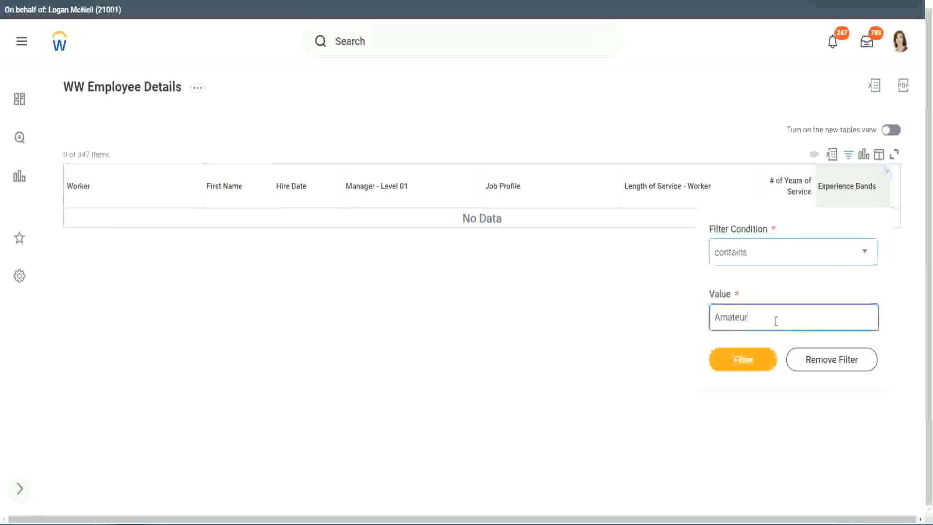
{"action": "left_click_drag", "start_coordinate": [686, 321], "coordinate": [666, 319]}
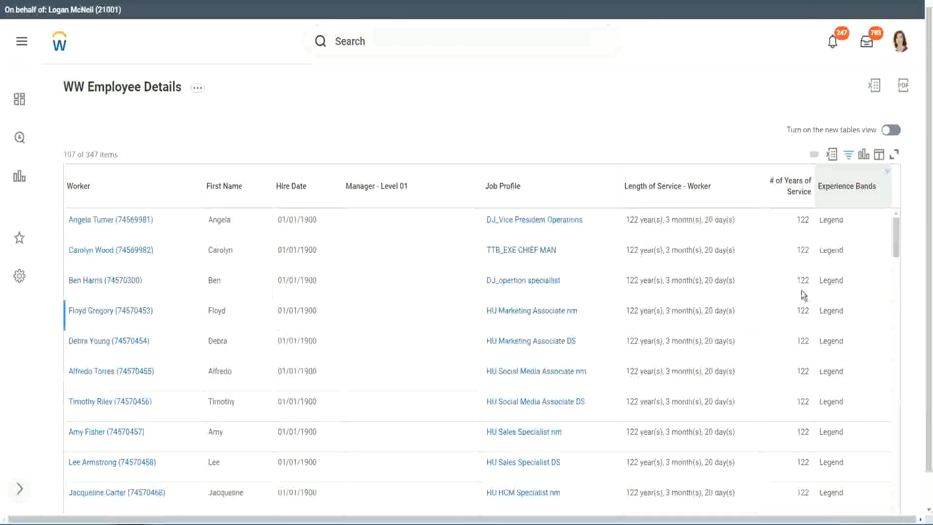
Examine the hire dates and years of service of the Legend workers down to the last rows of the filtered report
{"action": "scroll", "coordinate": [802, 290], "scroll_direction": "down", "scroll_amount": 20}
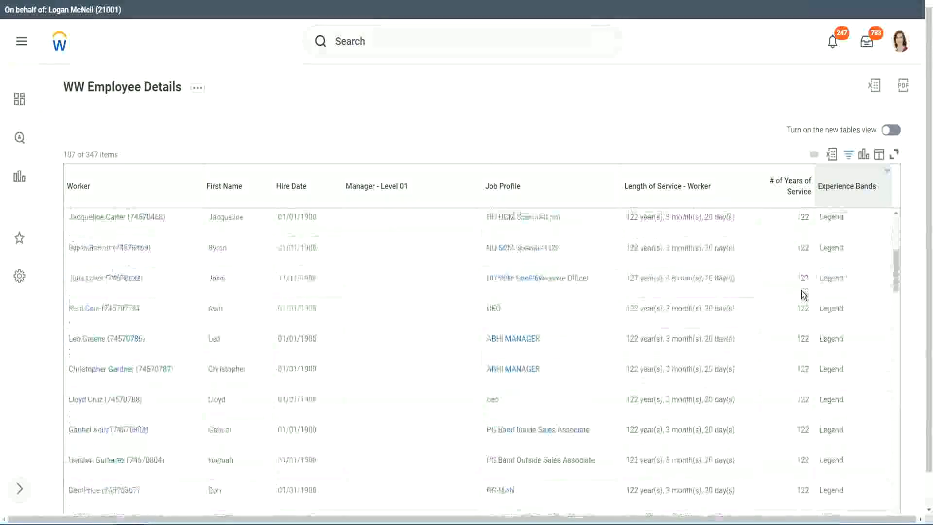
{"action": "scroll", "coordinate": [801, 290], "scroll_direction": "down", "scroll_amount": 3}
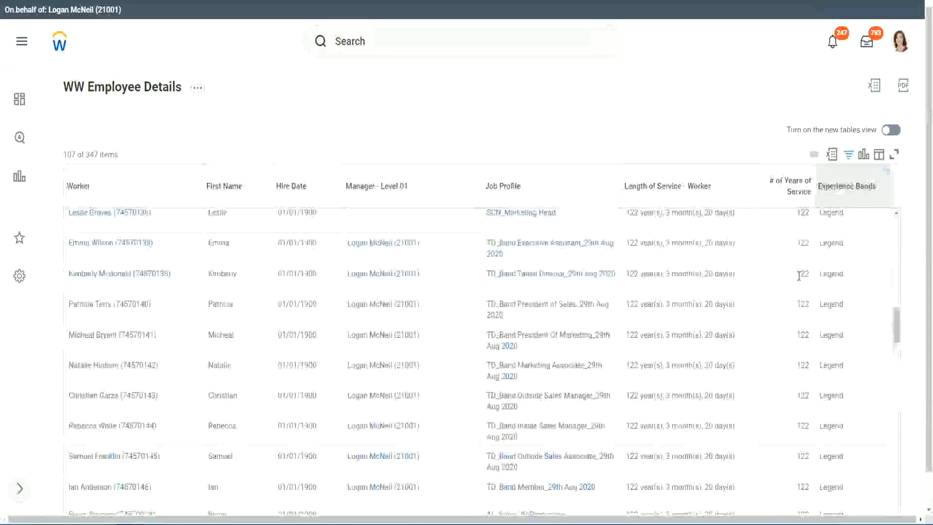
{"action": "scroll", "coordinate": [769, 279], "scroll_direction": "down", "scroll_amount": 10}
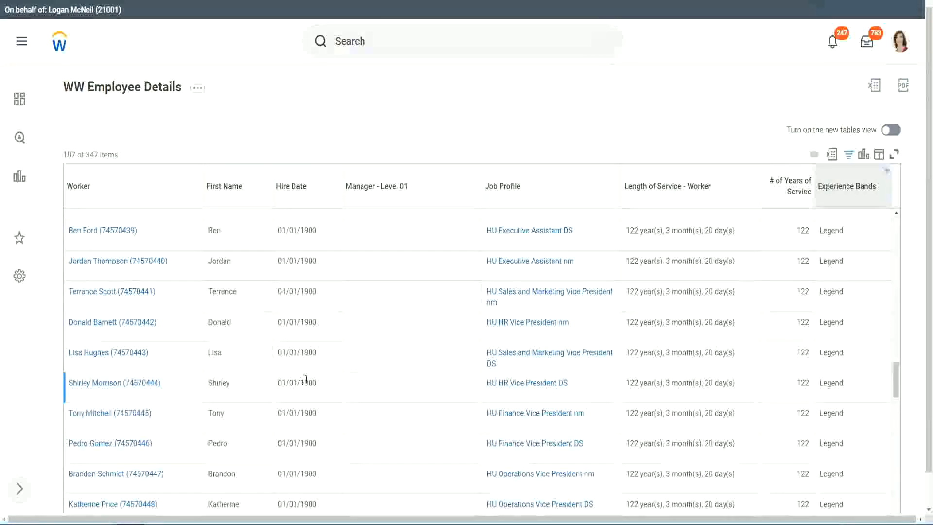
{"action": "double_click", "coordinate": [308, 383]}
{"action": "scroll", "coordinate": [794, 365], "scroll_direction": "down", "scroll_amount": 10}
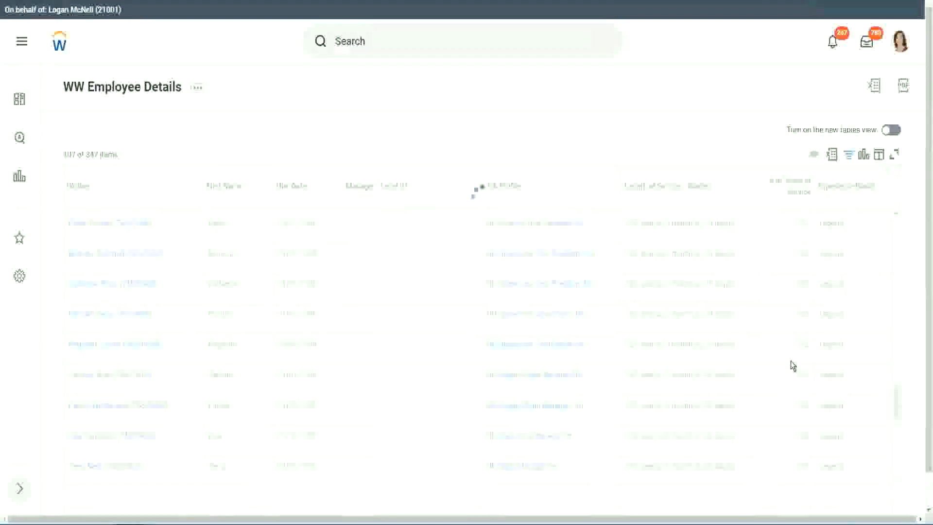
{"action": "scroll", "coordinate": [794, 365], "scroll_direction": "down", "scroll_amount": 3}
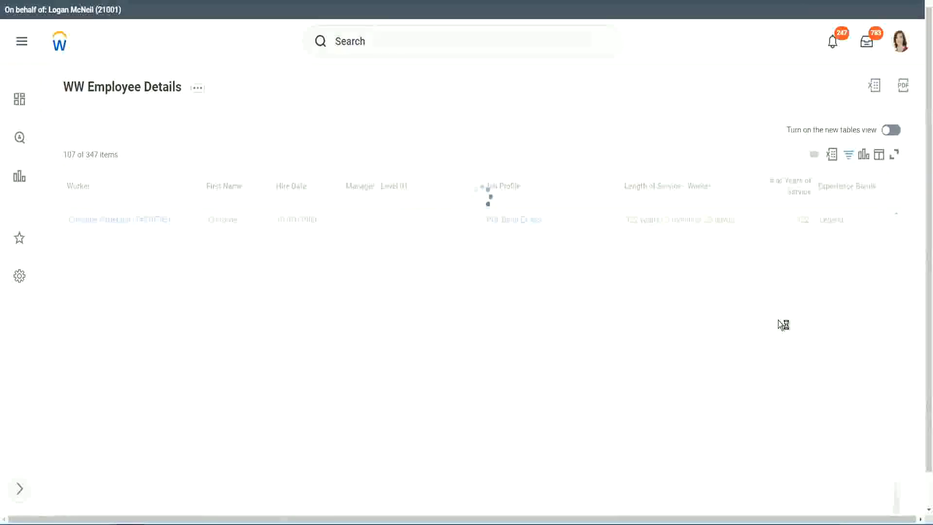
{"action": "scroll", "coordinate": [778, 321], "scroll_direction": "down", "scroll_amount": 5}
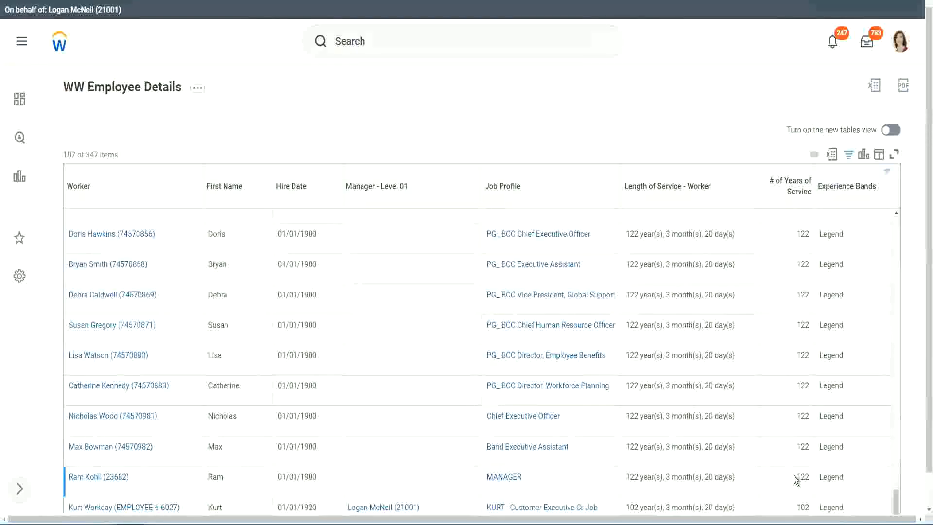
{"action": "double_click", "coordinate": [803, 507]}
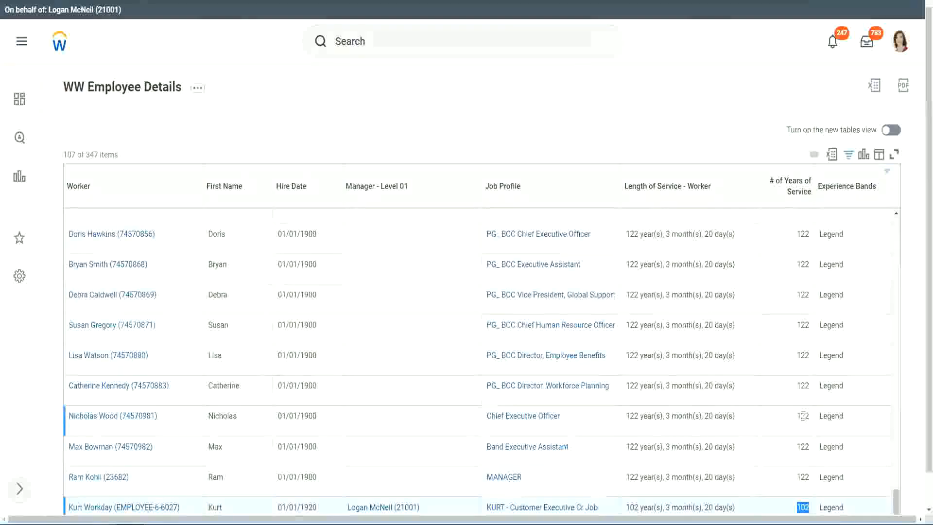
{"action": "left_click_drag", "start_coordinate": [801, 416], "coordinate": [810, 417]}
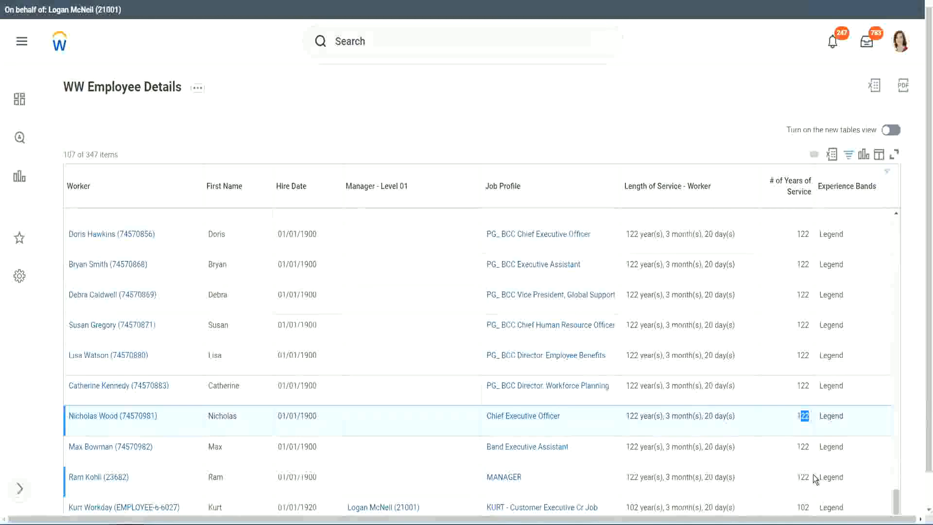
{"action": "left_click", "coordinate": [786, 391]}
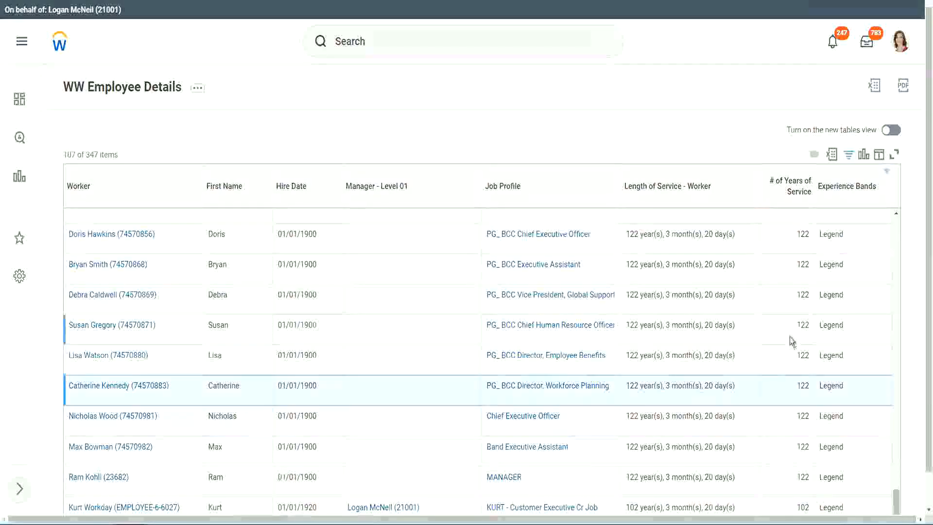
Change the Experience Bands column filter to values containing Experienced
{"action": "left_click", "coordinate": [853, 192]}
{"action": "left_click", "coordinate": [765, 372]}
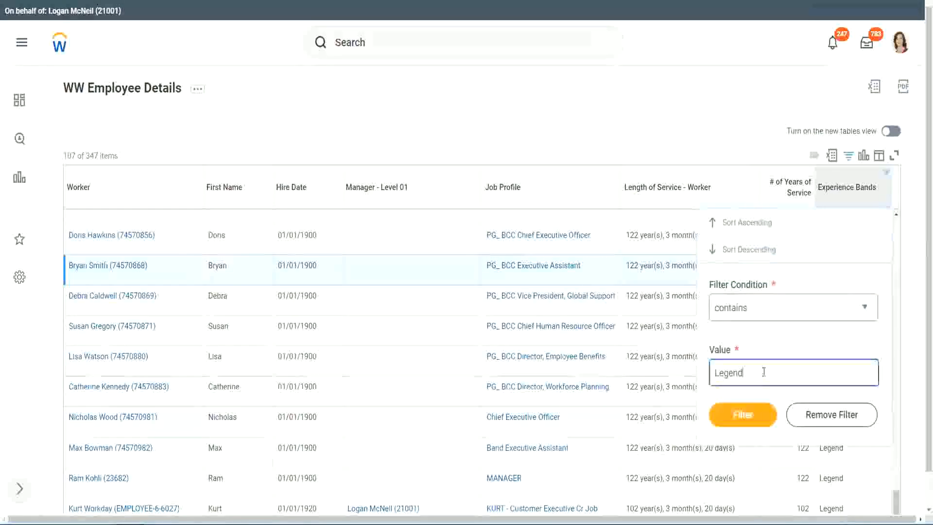
{"action": "double_click", "coordinate": [734, 372]}
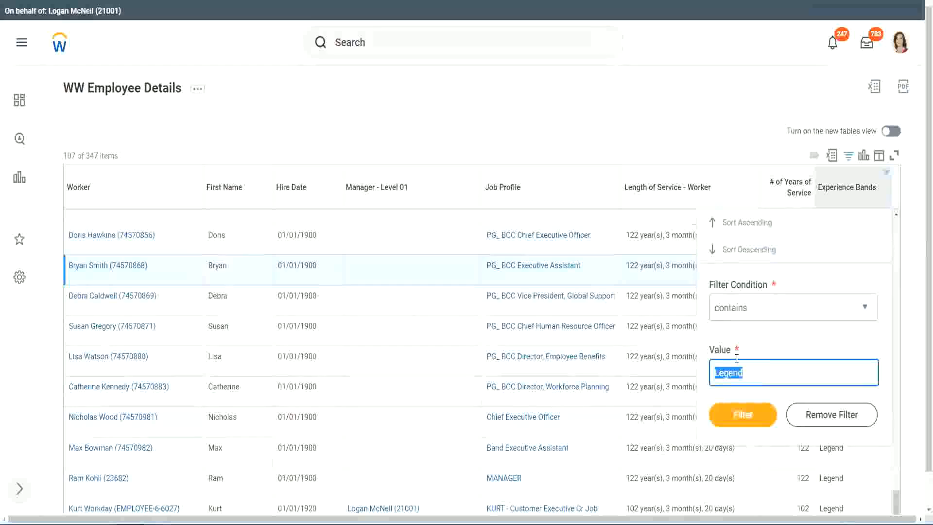
{"action": "type", "text": "Ex"}
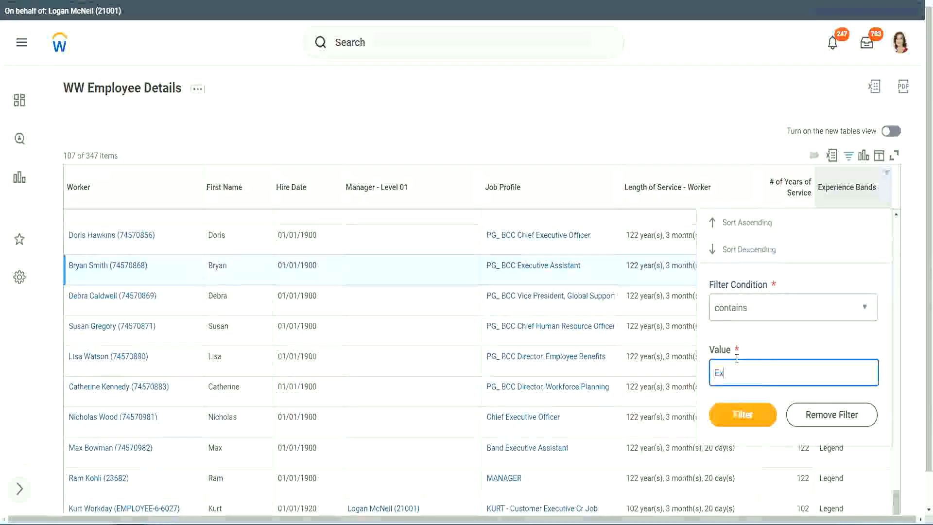
{"action": "type", "text": "perienced"}
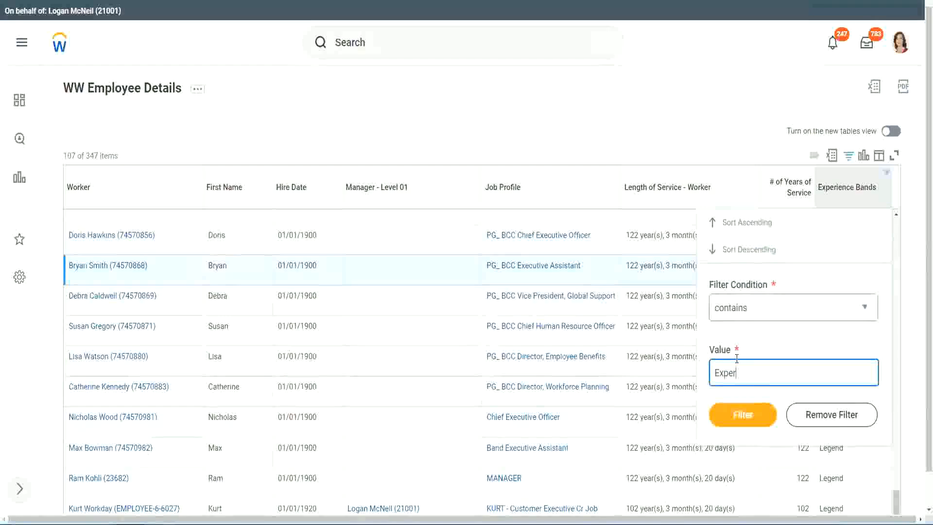
{"action": "left_click", "coordinate": [742, 419]}
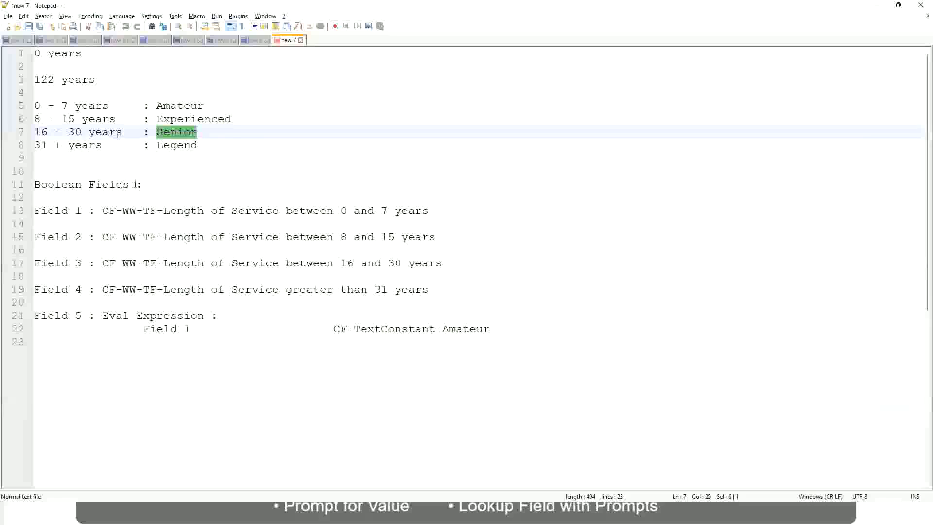
In the Notepad++ notes, check the years-of-service range defined for the Experienced band
{"action": "left_click", "coordinate": [89, 120]}
{"action": "left_click_drag", "start_coordinate": [41, 120], "coordinate": [71, 120]}
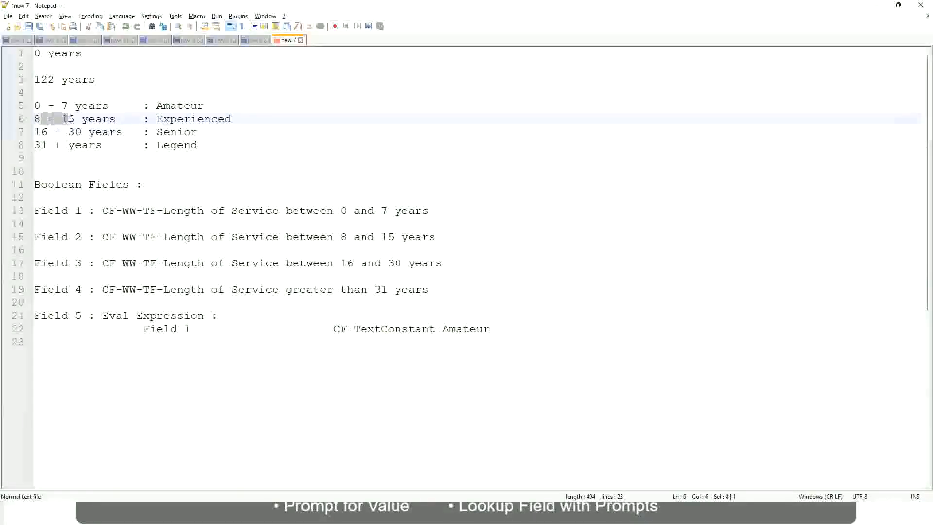
{"action": "left_click", "coordinate": [75, 120]}
{"action": "left_click", "coordinate": [107, 120]}
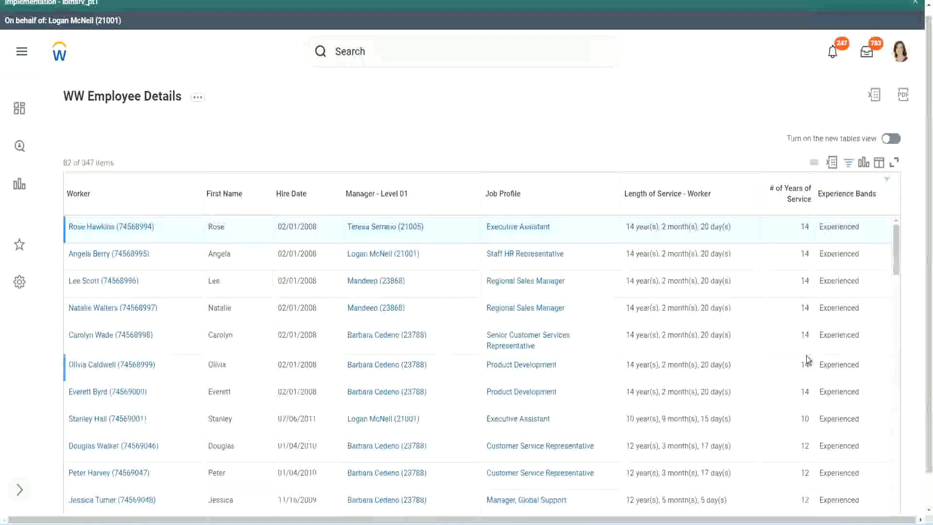
Back in the Workday report, compare # of Years of Service with Experience Bands down the filtered Experienced worker rows
{"action": "scroll", "coordinate": [806, 360], "scroll_direction": "down", "scroll_amount": 5}
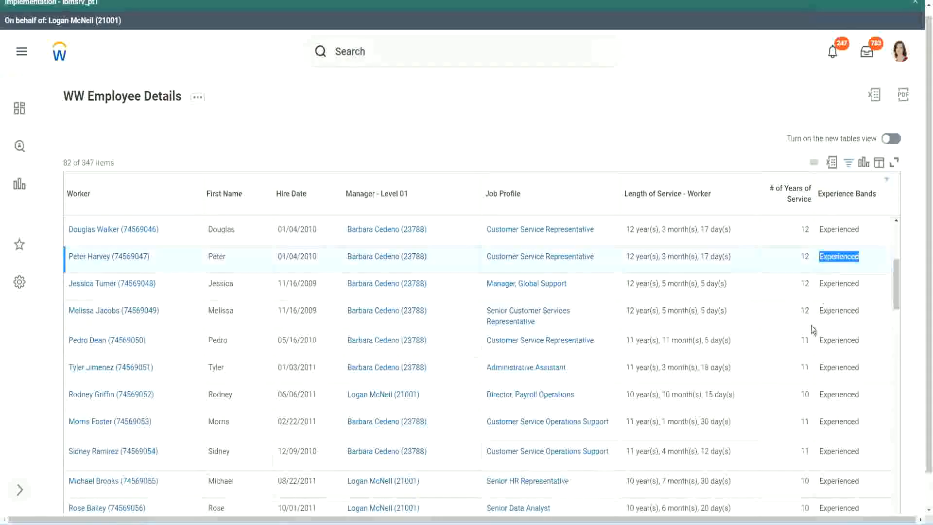
{"action": "scroll", "coordinate": [810, 340], "scroll_direction": "down", "scroll_amount": 3}
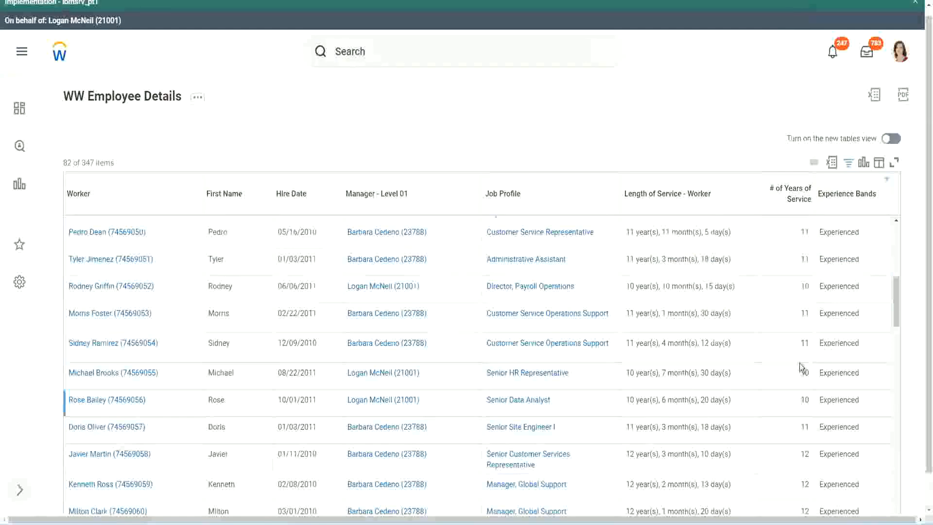
{"action": "left_click", "coordinate": [804, 347]}
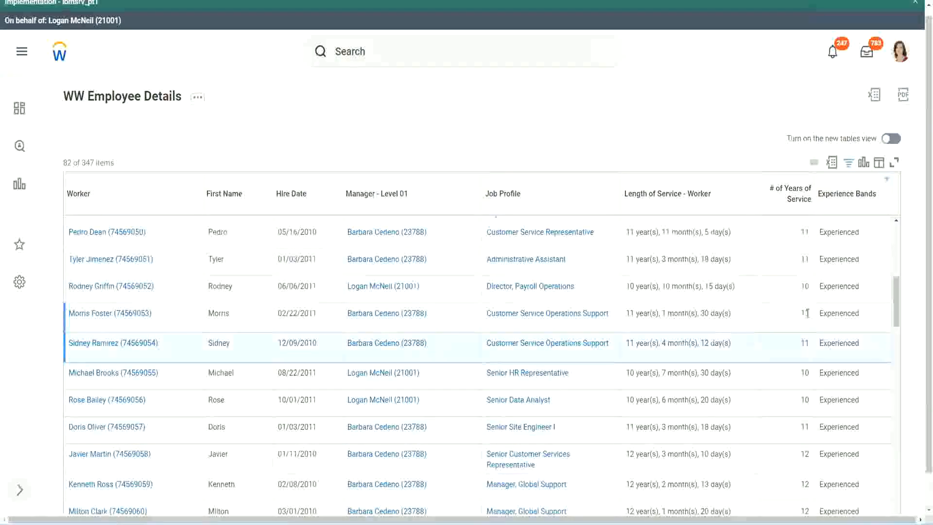
{"action": "left_click", "coordinate": [851, 311]}
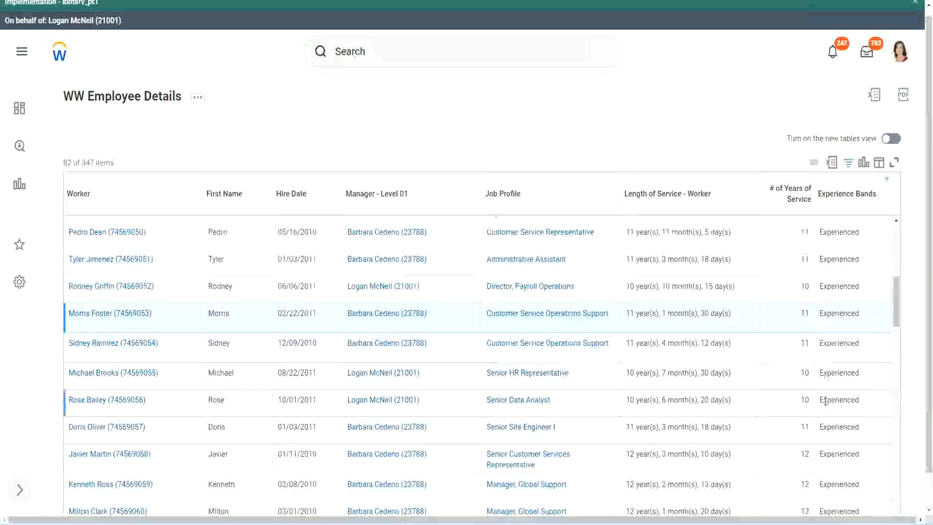
{"action": "scroll", "coordinate": [826, 401], "scroll_direction": "down", "scroll_amount": 6}
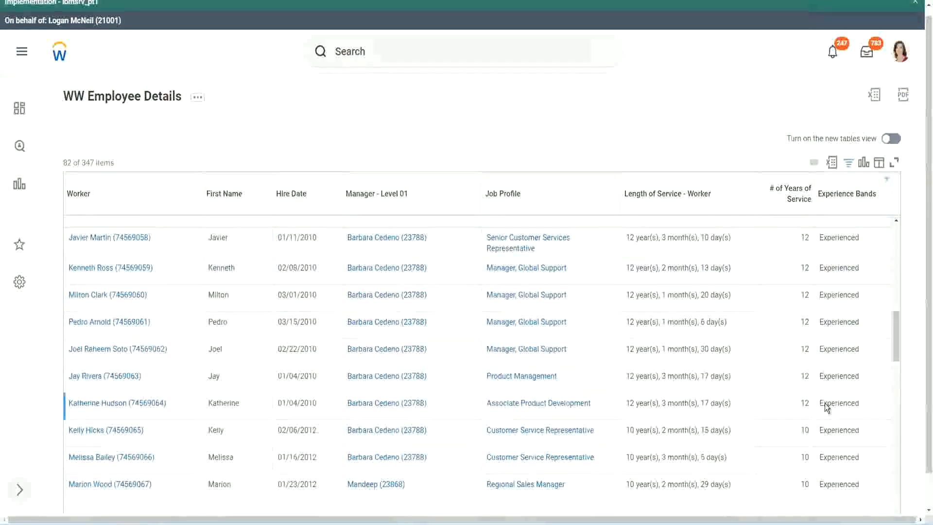